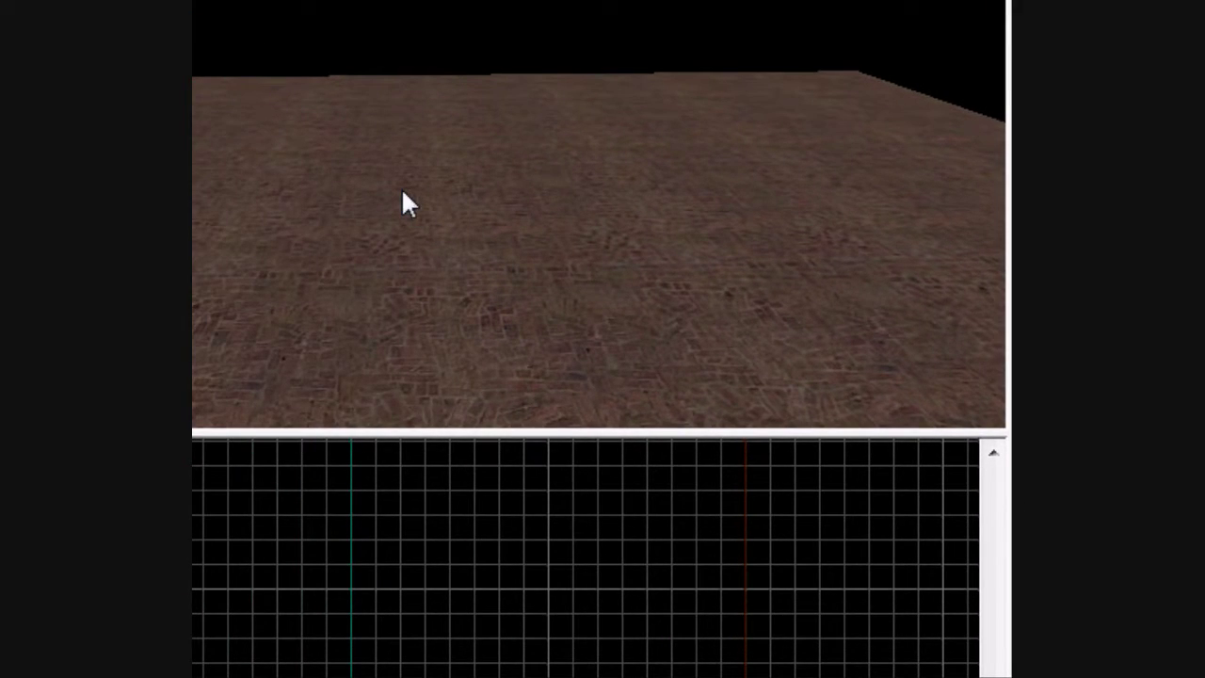
Look over the brick floor from several angles in the 3D view.
key("z")
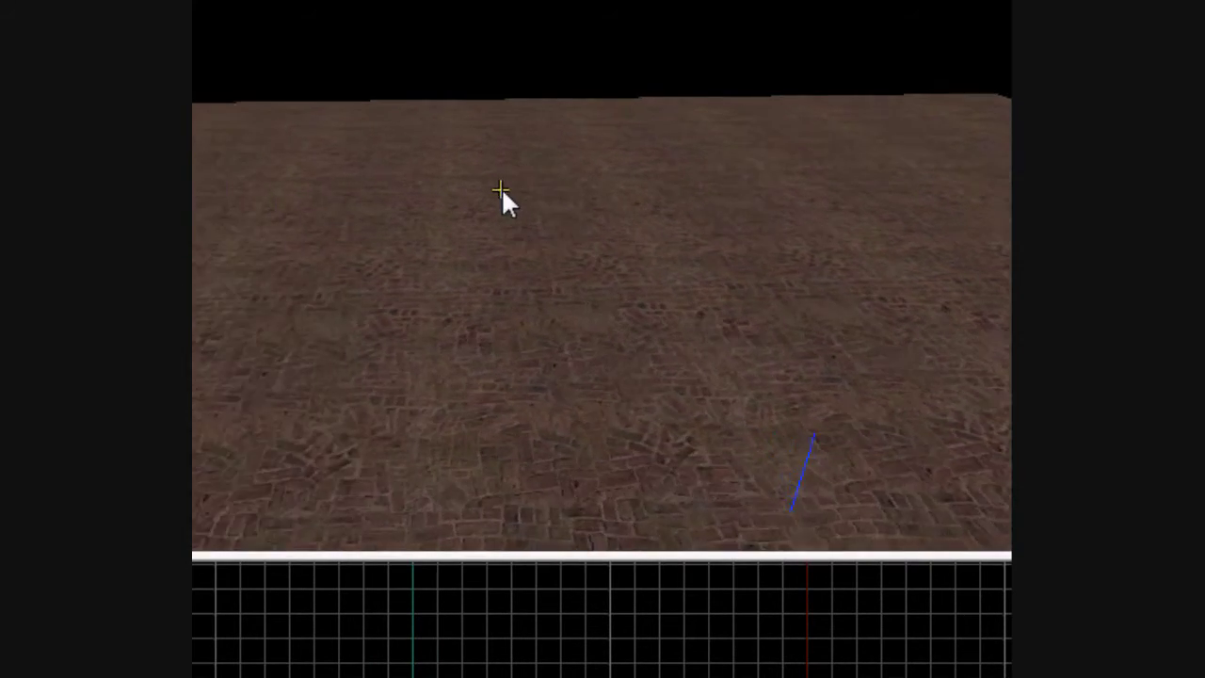
key("s")
key("a")
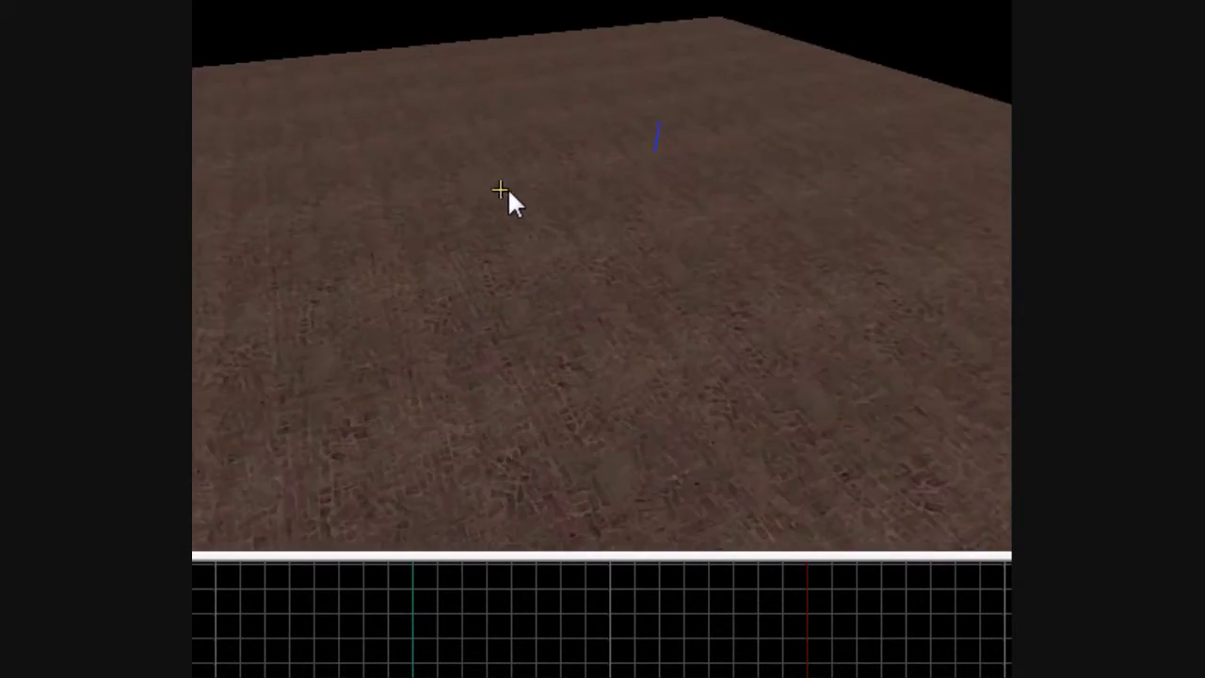
key("d")
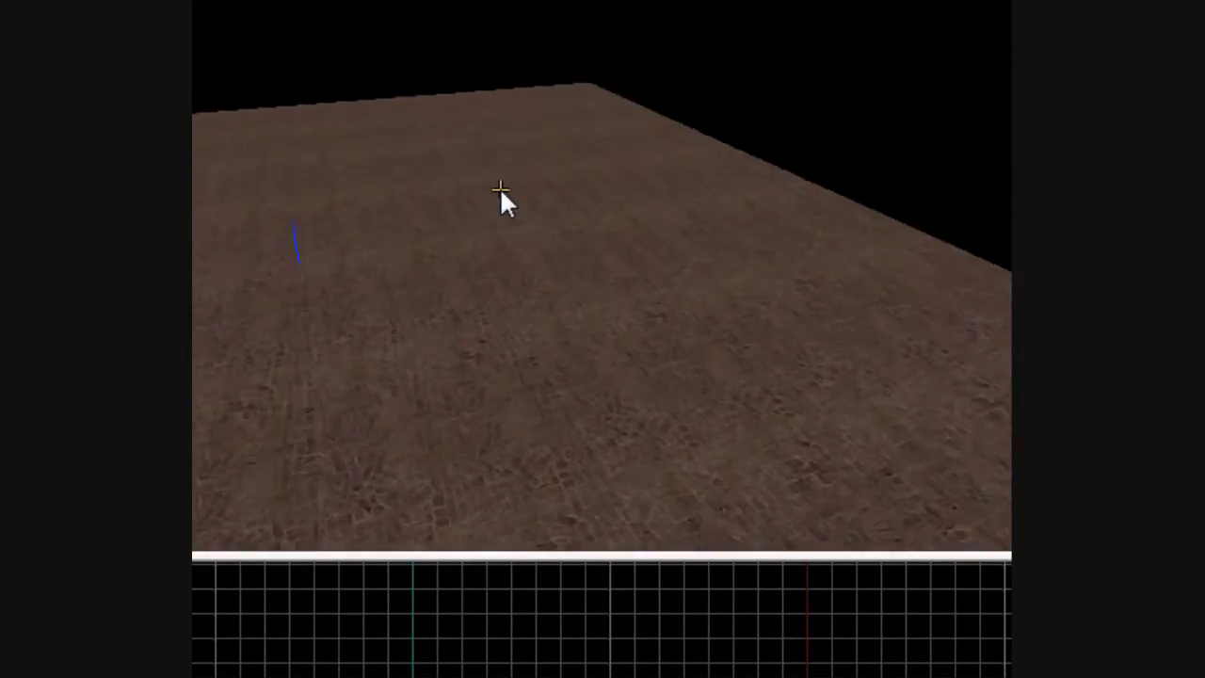
key("a")
key("d")
key("a")
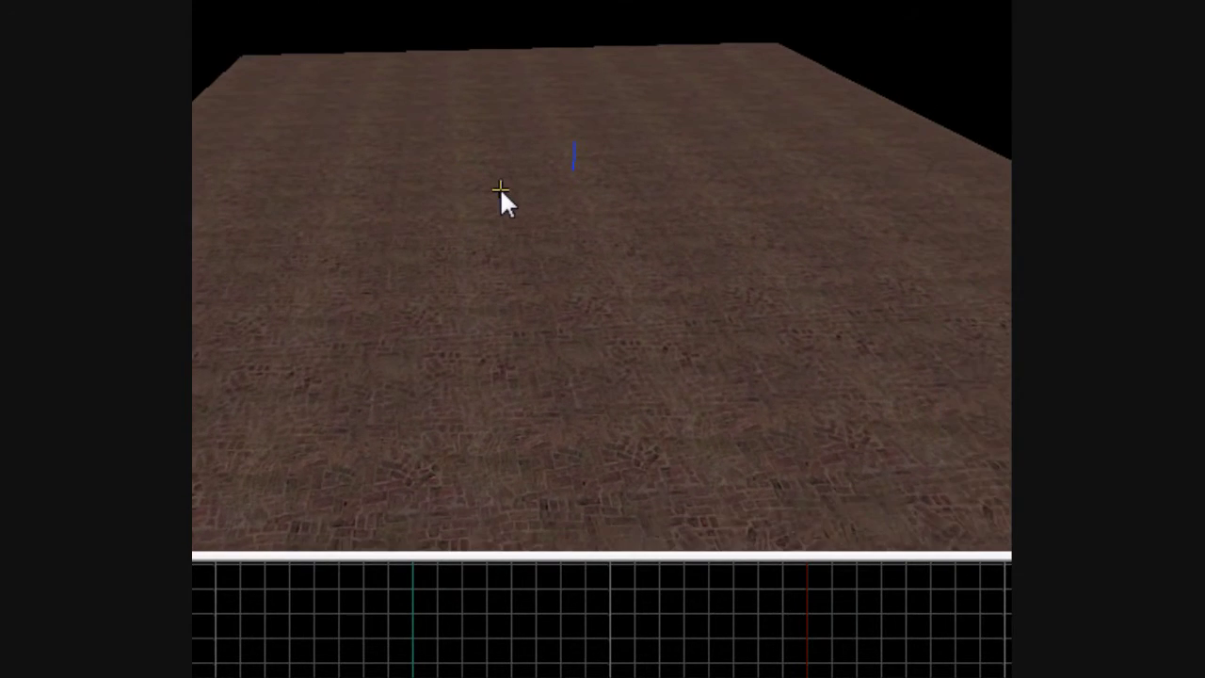
key("a")
key("z")
mouse_move(267, 188)
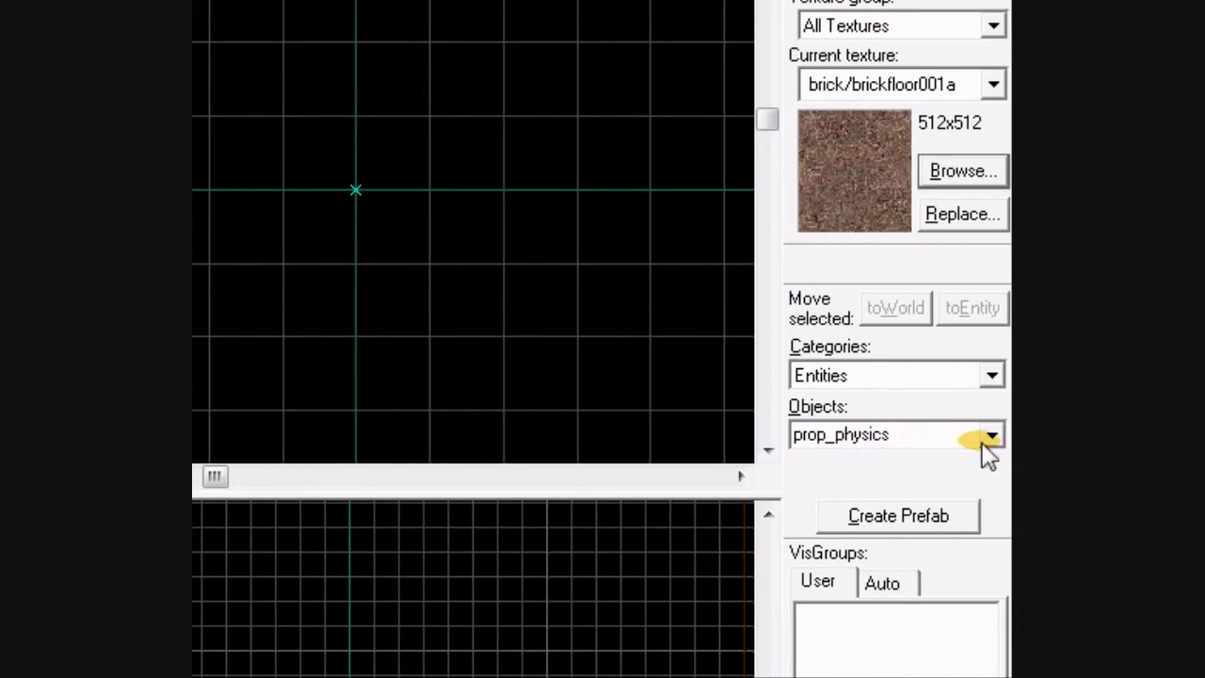
Choose prop_physics as the entity type and place one on the brick floor.
left_click(990, 438)
left_click(997, 440)
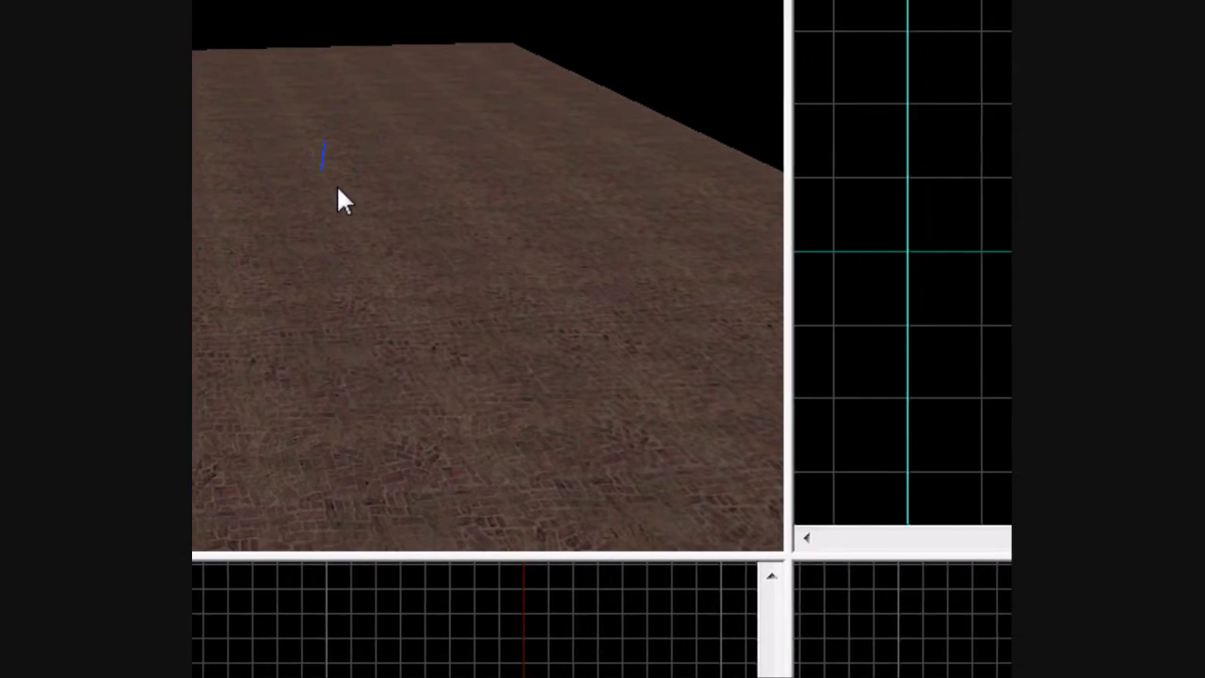
left_click(417, 171)
key("z")
key("w")
key("z")
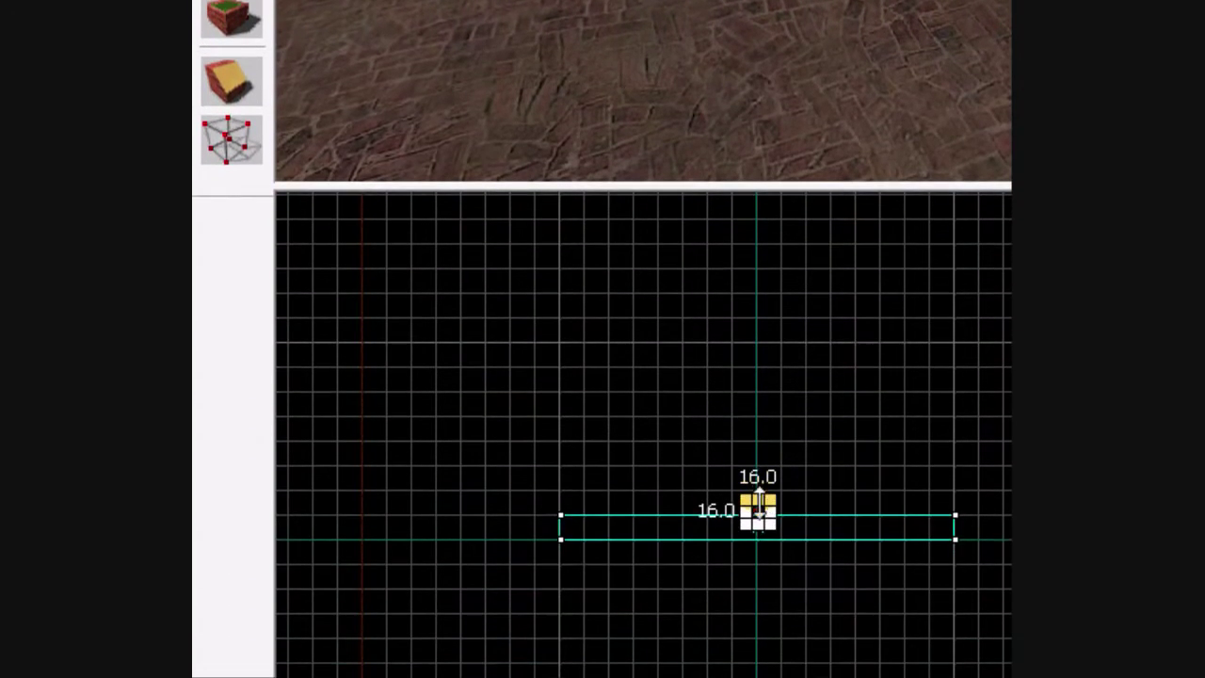
Open the properties of the placed prop_physics entity and name it "health kit".
right_click(758, 513)
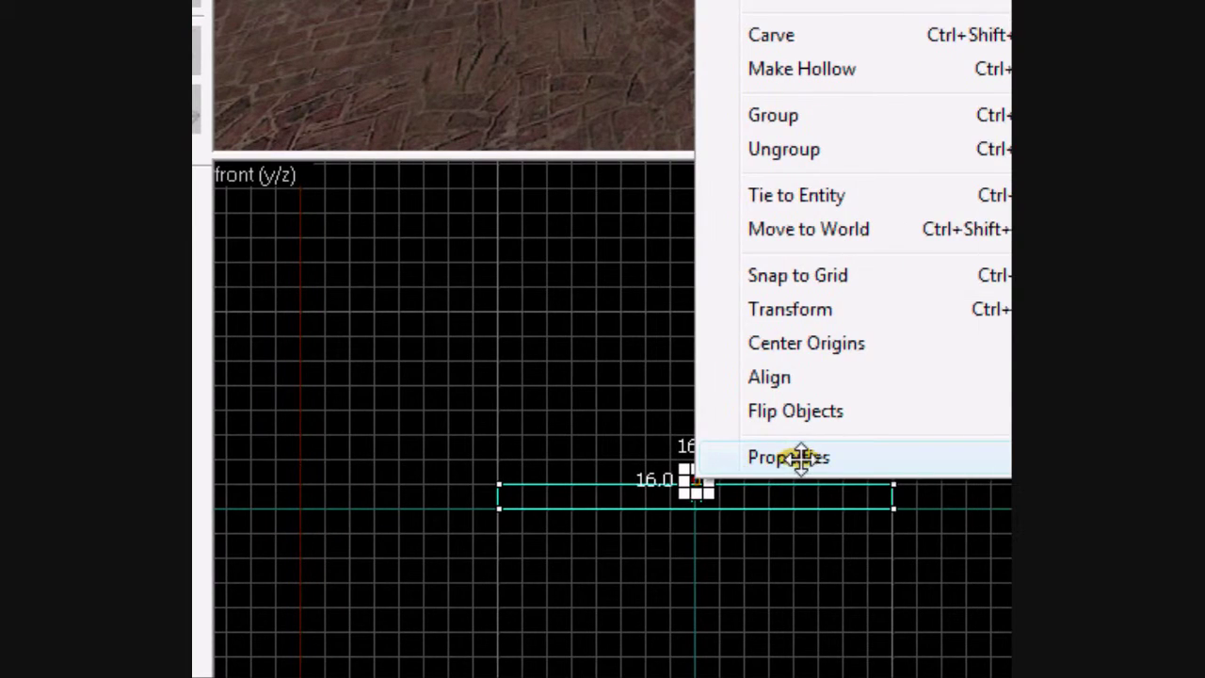
left_click(800, 457)
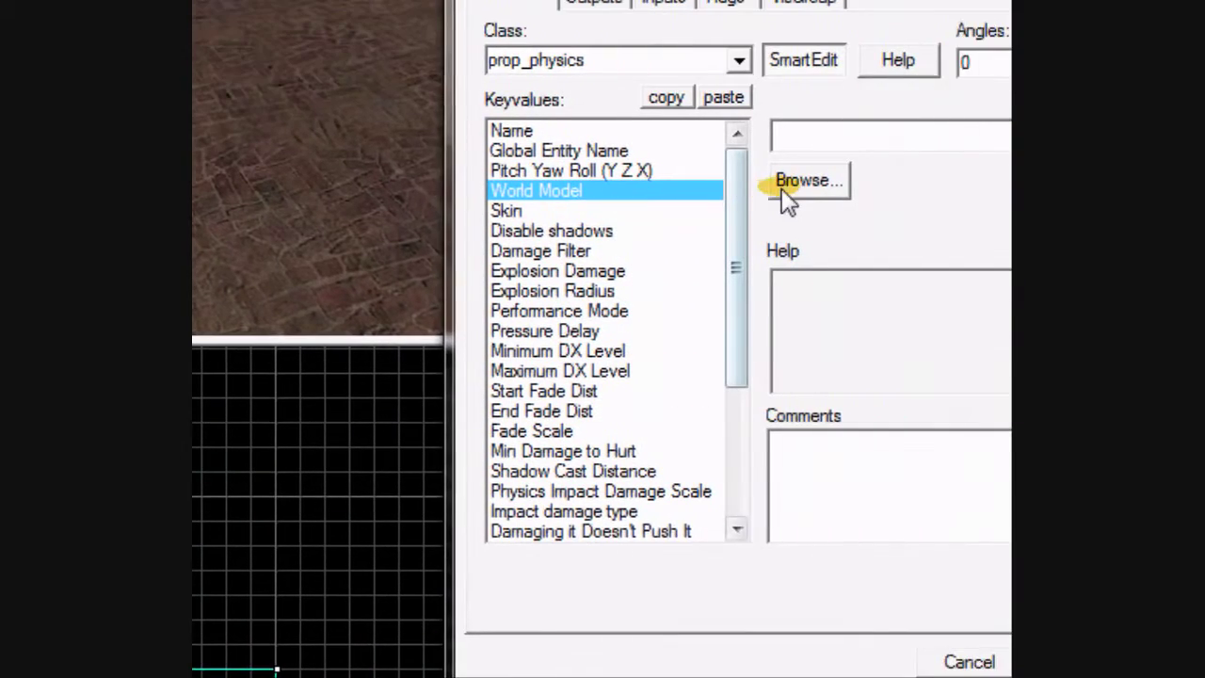
left_click(653, 134)
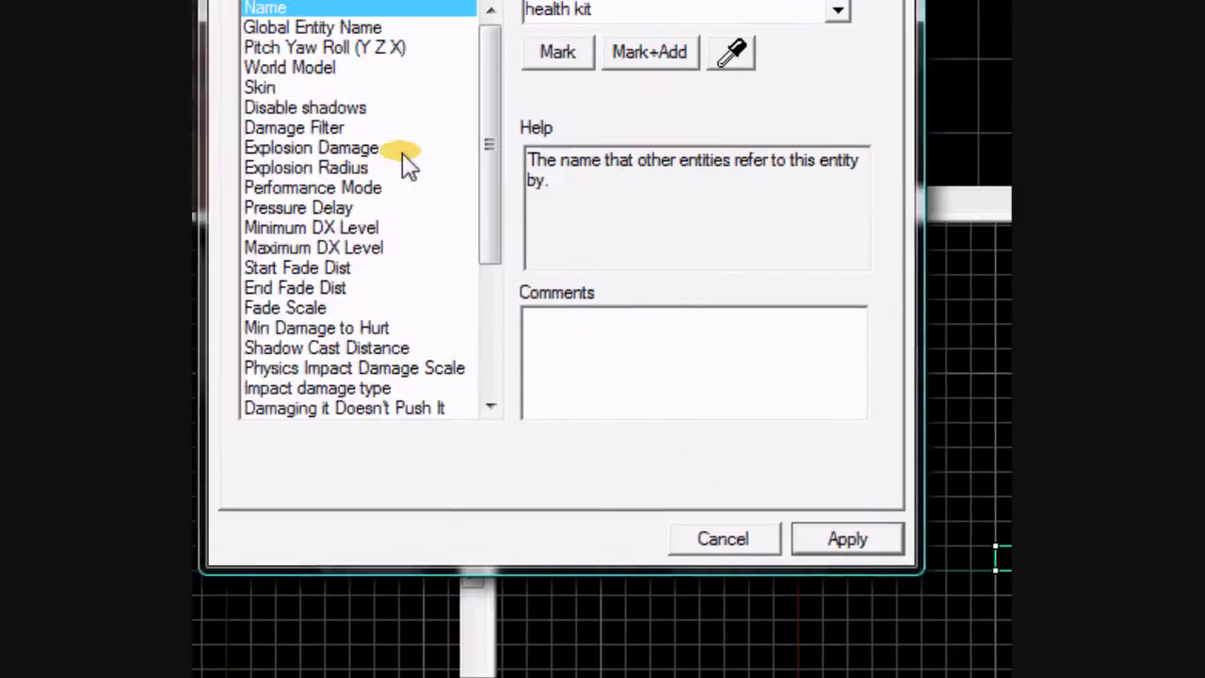
Set the prop's World Model to models/items/healthkit.mdl, filtering the model list by "health", and close its properties.
left_click(573, 221)
left_click(656, 182)
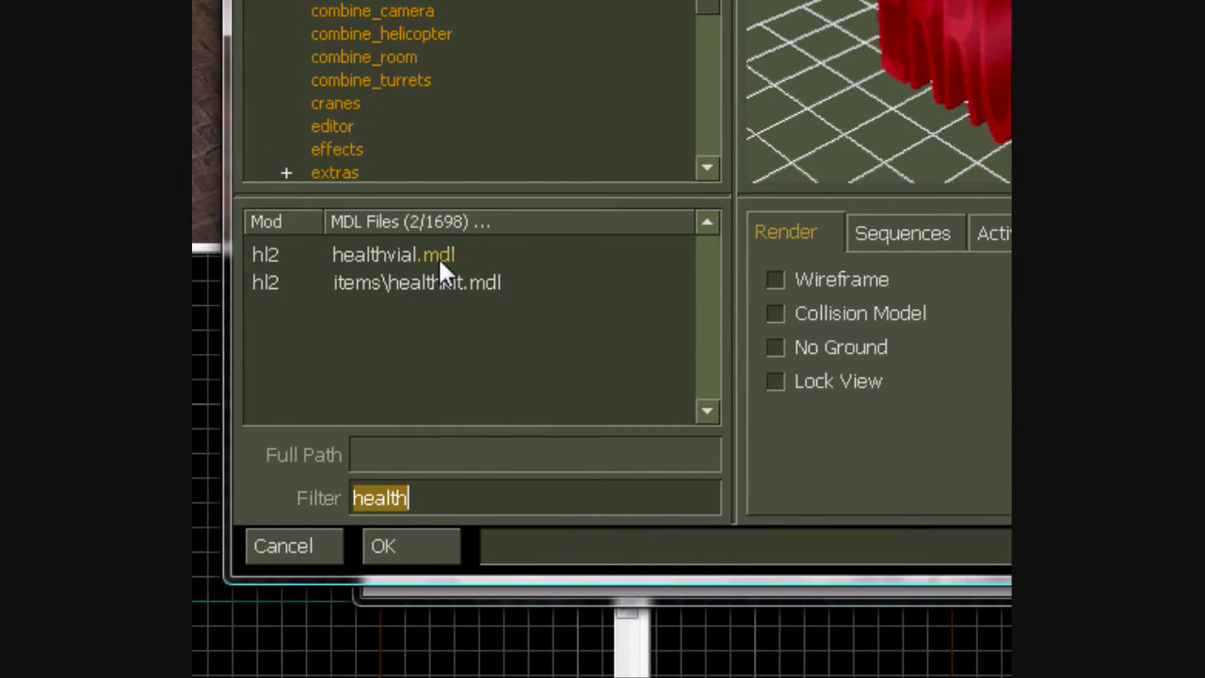
left_click(430, 279)
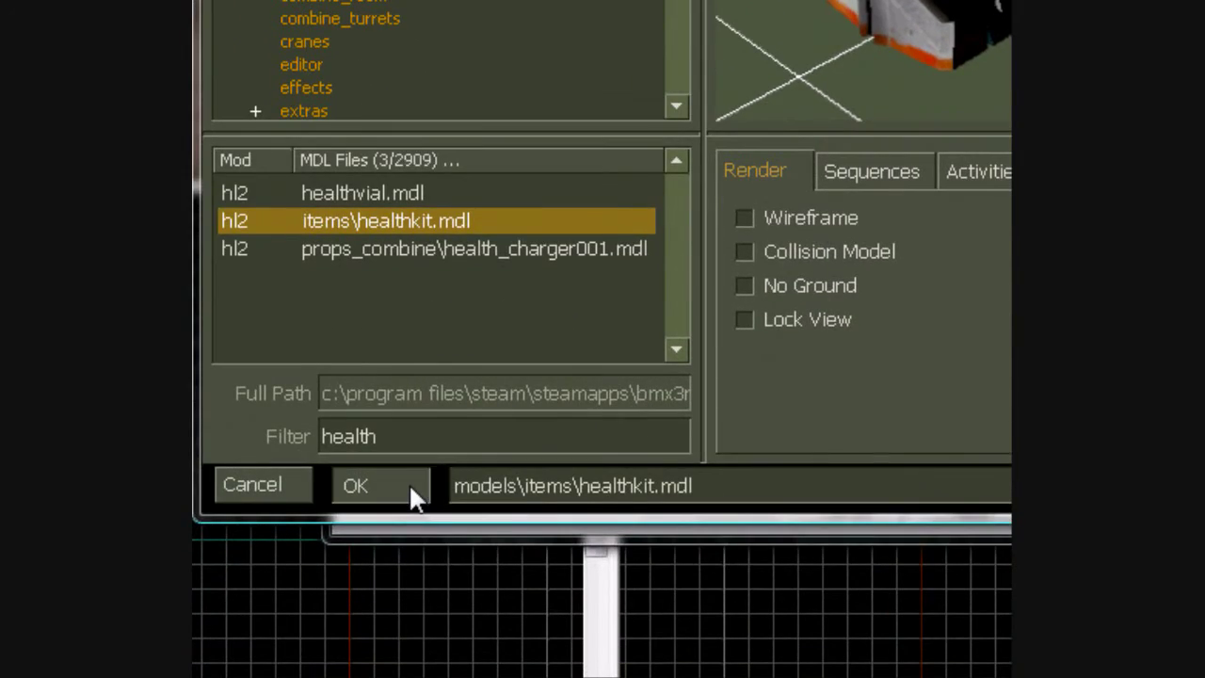
left_click(409, 483)
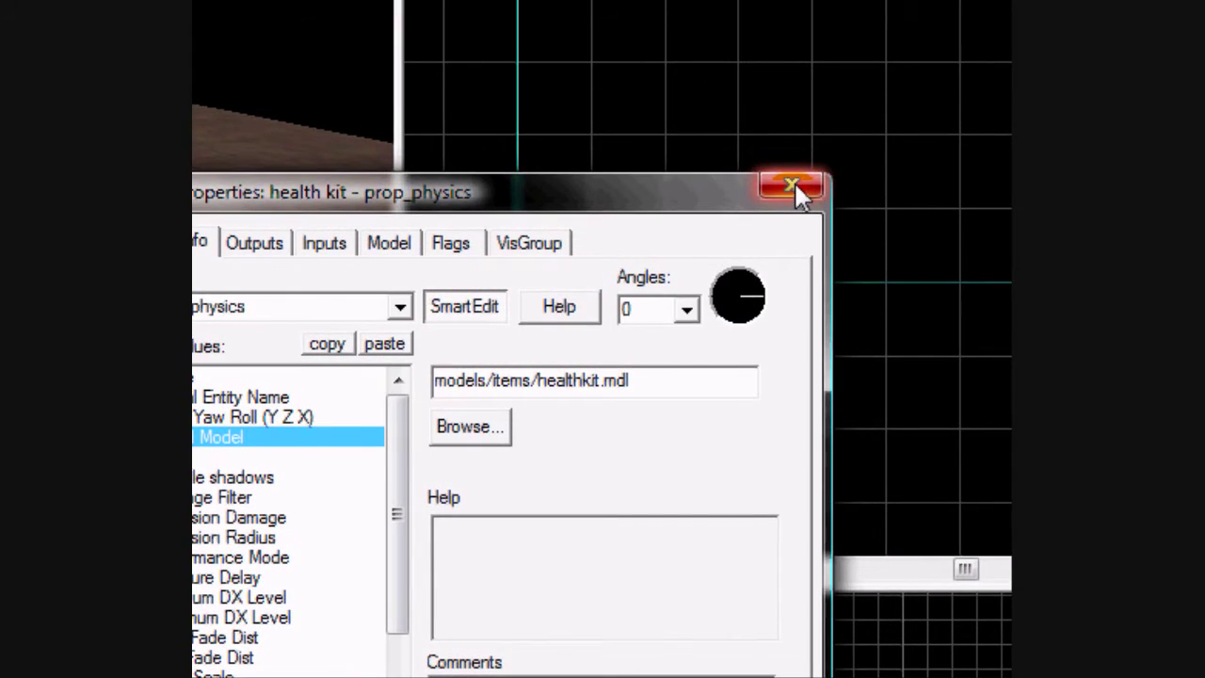
left_click(796, 184)
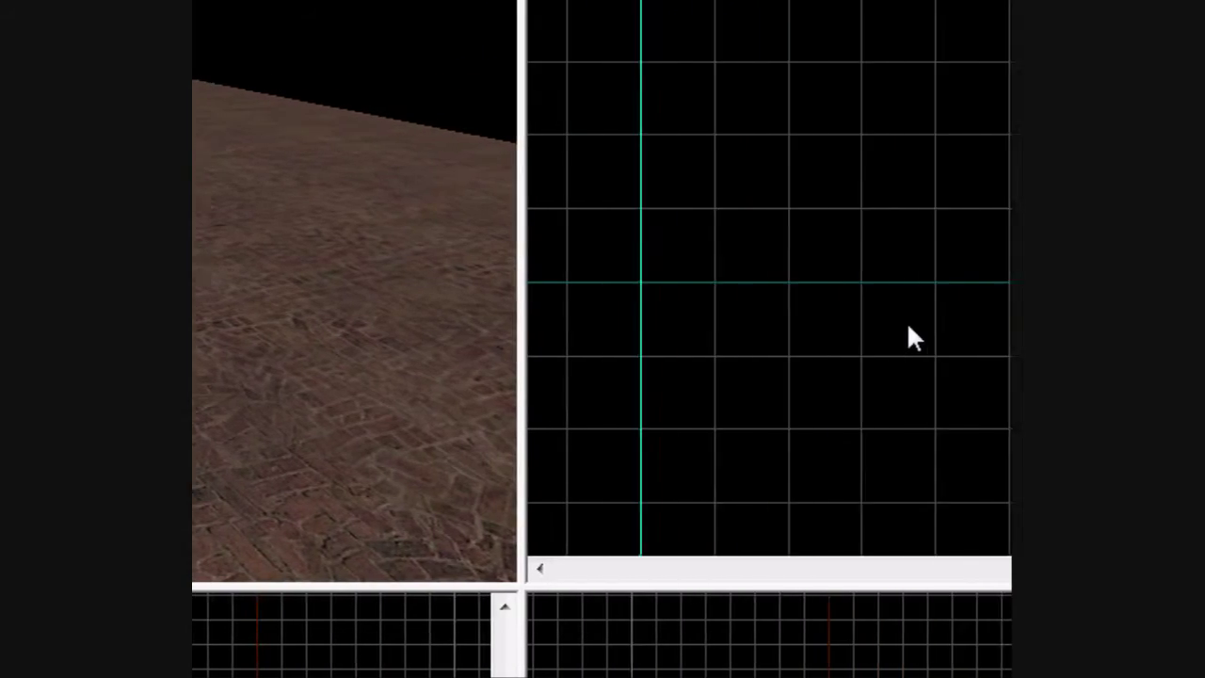
Create a 64 x 64 x 64 block around the health kit with the tools/toolstrigger texture.
left_click(988, 264)
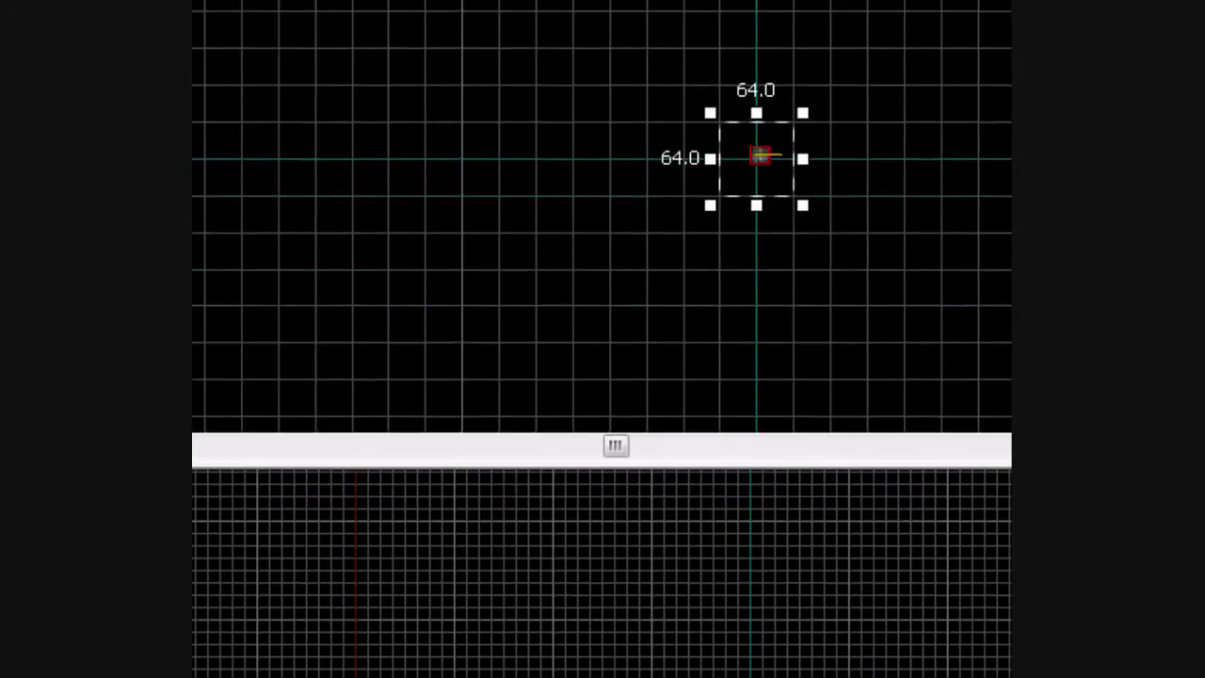
scroll(753, 492, "up", 4)
scroll(753, 496, "up", 5)
left_click_drag(680, 468, 681, 508)
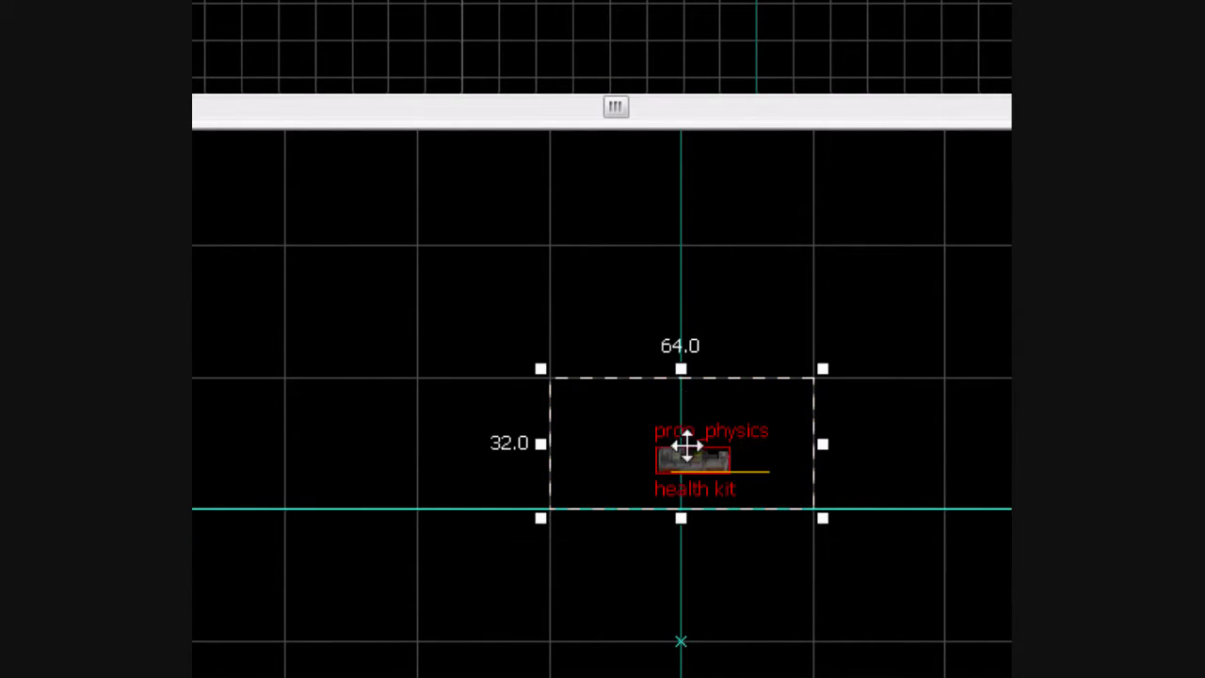
left_click_drag(680, 369, 679, 247)
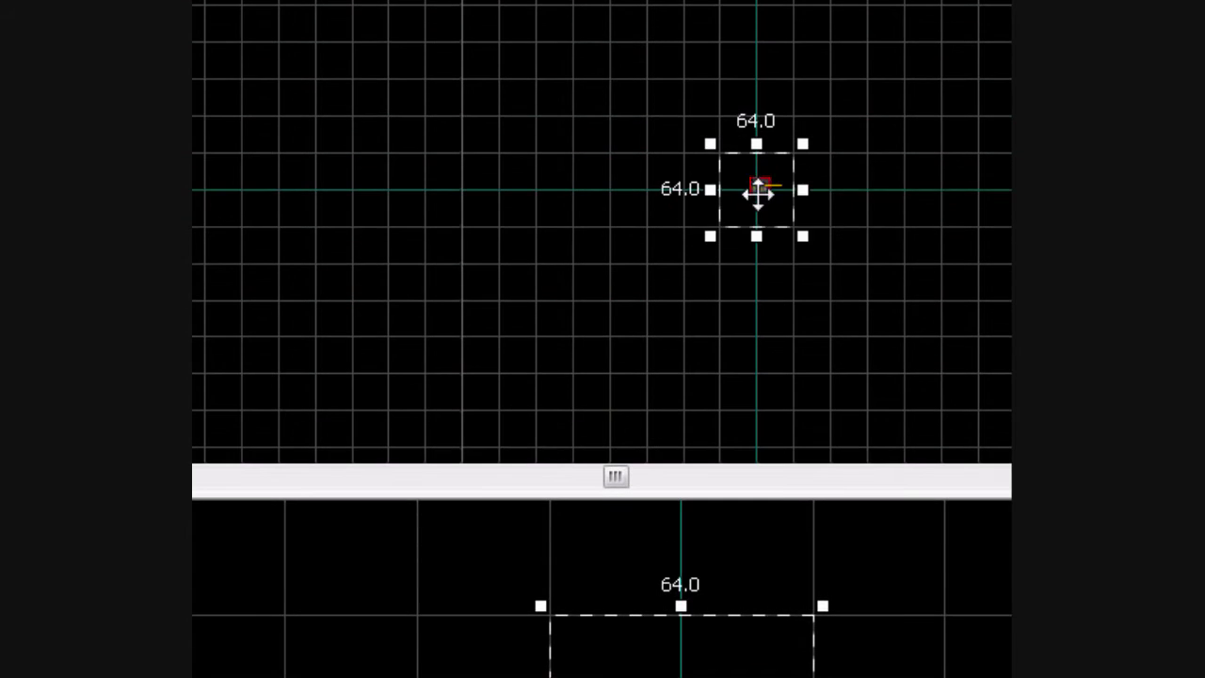
right_click(784, 208)
left_click(791, 218)
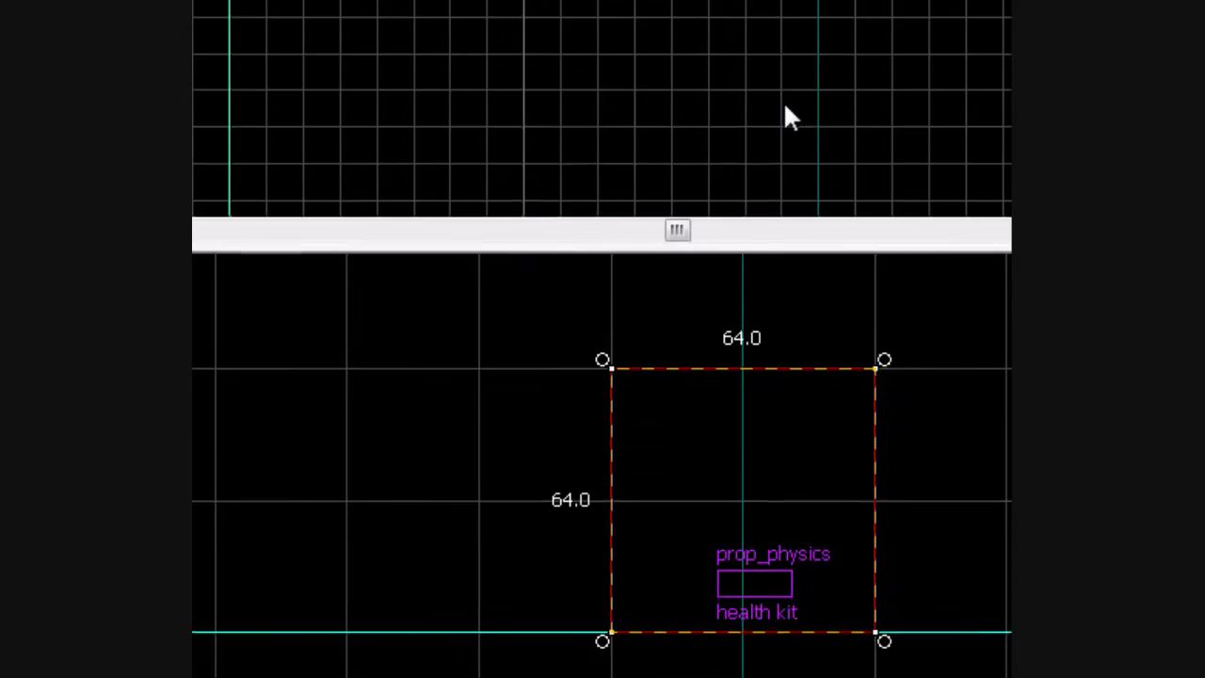
Move the health kit to the centre of the trigger block, using a finer grid, and check its placement in 3D.
scroll(797, 183, "up", 6)
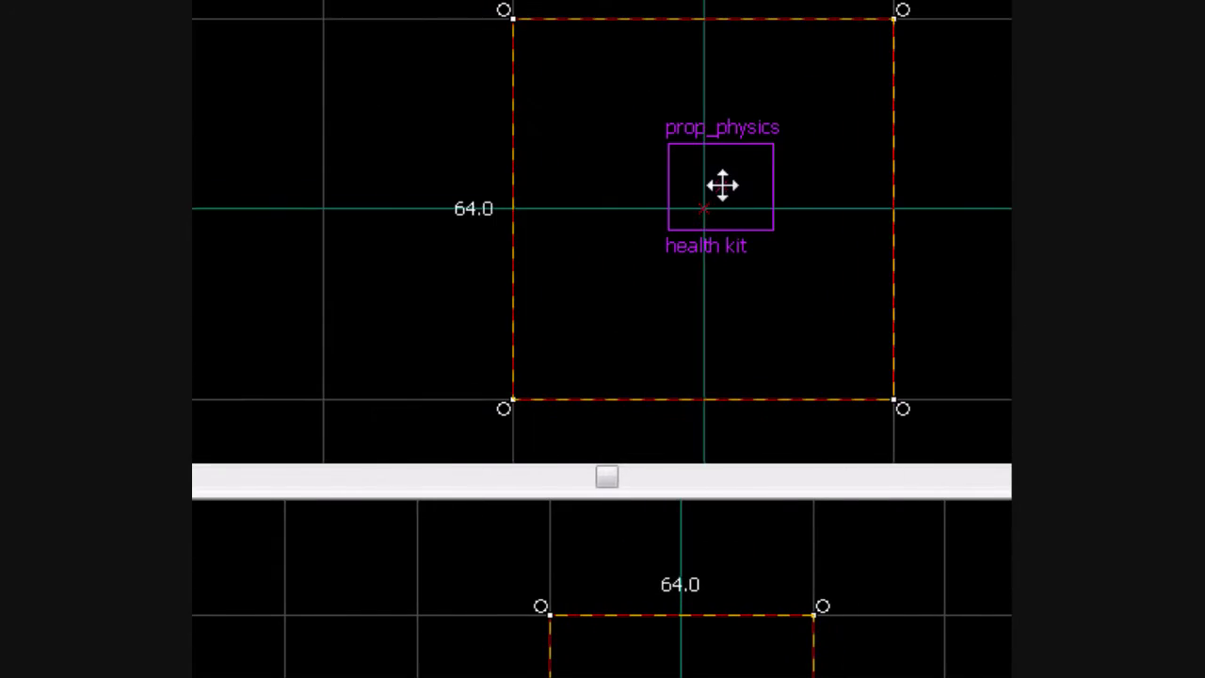
key("Escape")
left_click(715, 182)
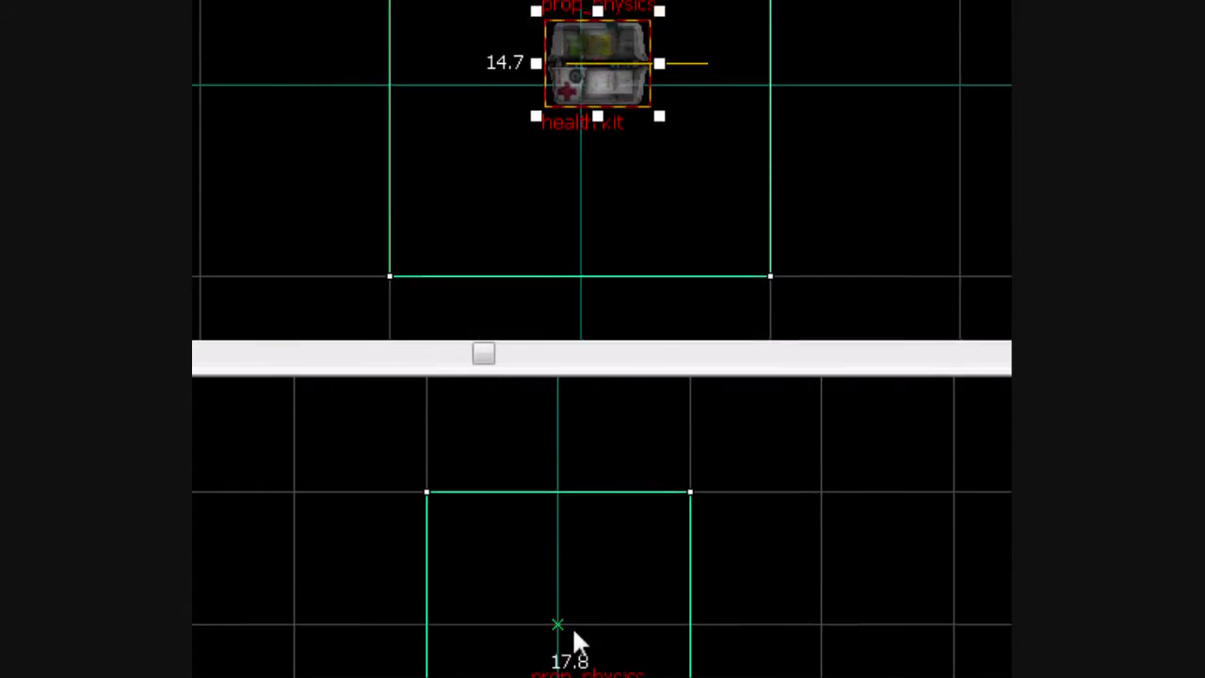
mouse_move(570, 483)
left_mouse_down()
mouse_move(552, 422)
mouse_move(564, 390)
mouse_move(520, 412)
left_mouse_up()
scroll(570, 396, "up", 2)
scroll(569, 426, "up", 5)
key("bracketleft")
key("bracketleft")
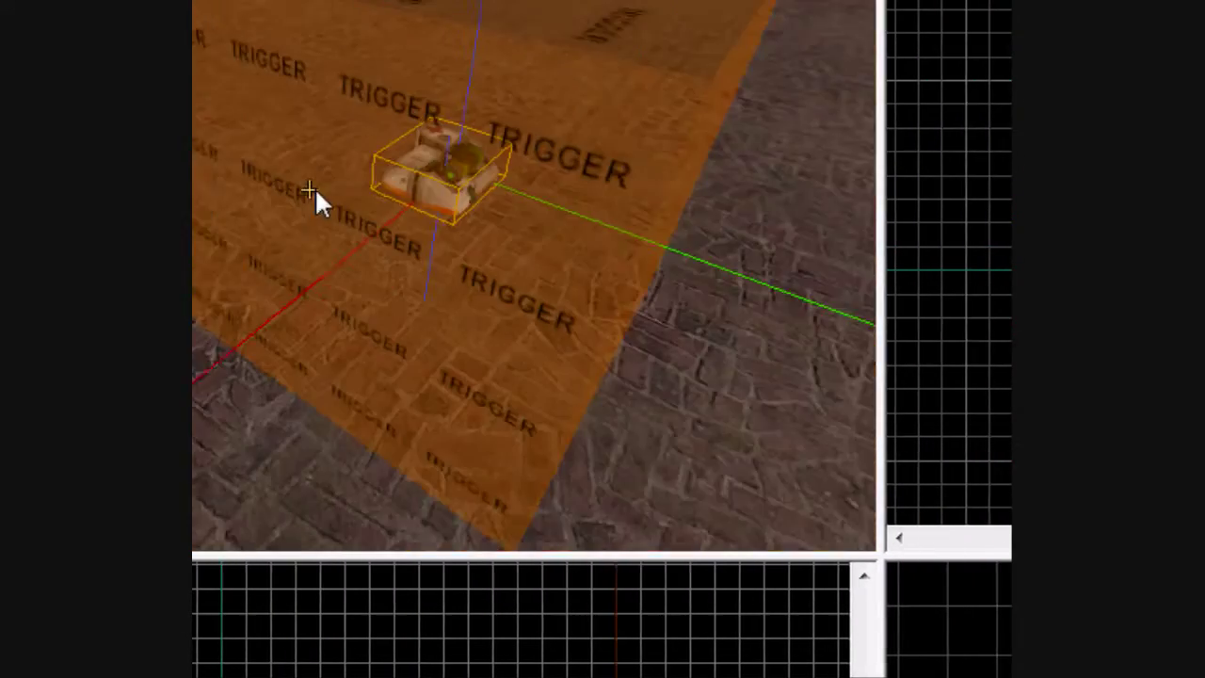
key("a")
key("s")
key("d")
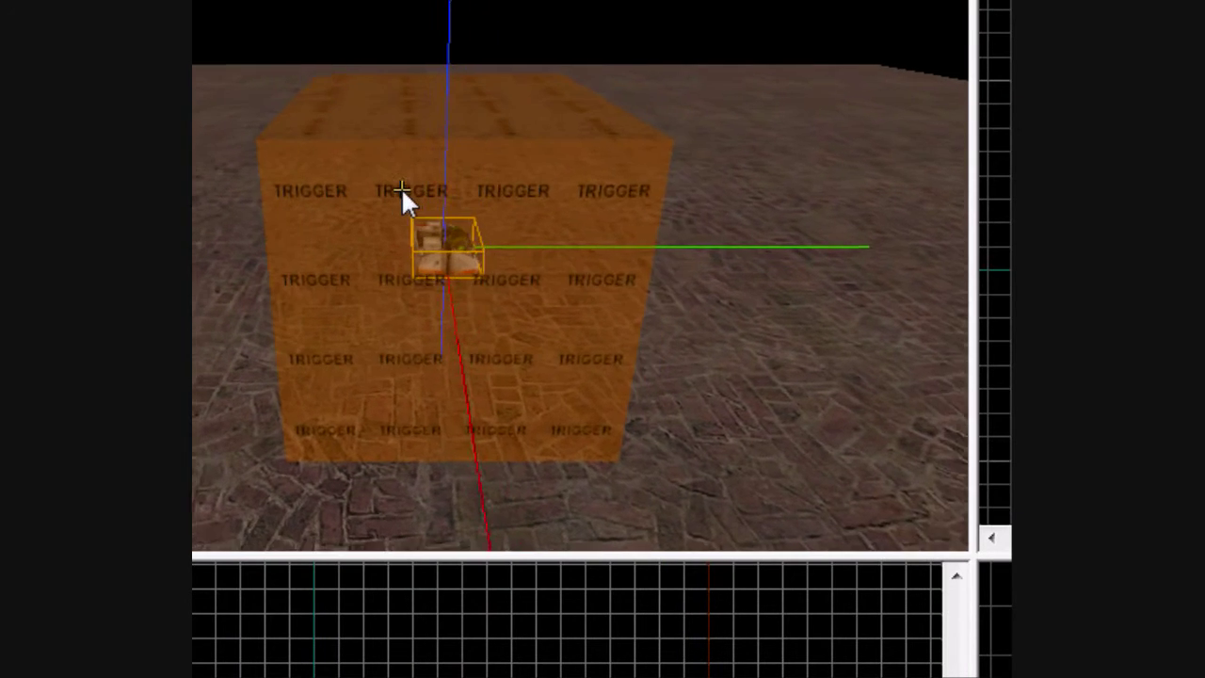
key("a")
key("z")
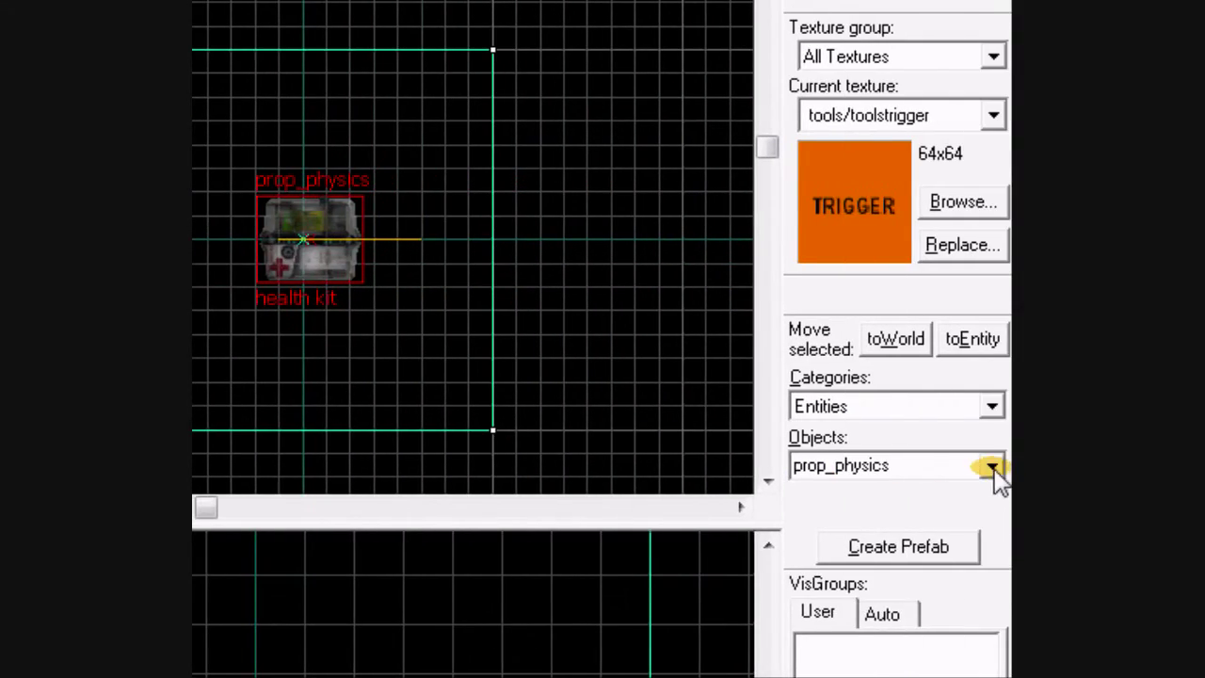
Place an ambient_generic entity and move it over the health kit inside the trigger block.
left_click(992, 468)
left_click_drag(994, 473, 997, 233)
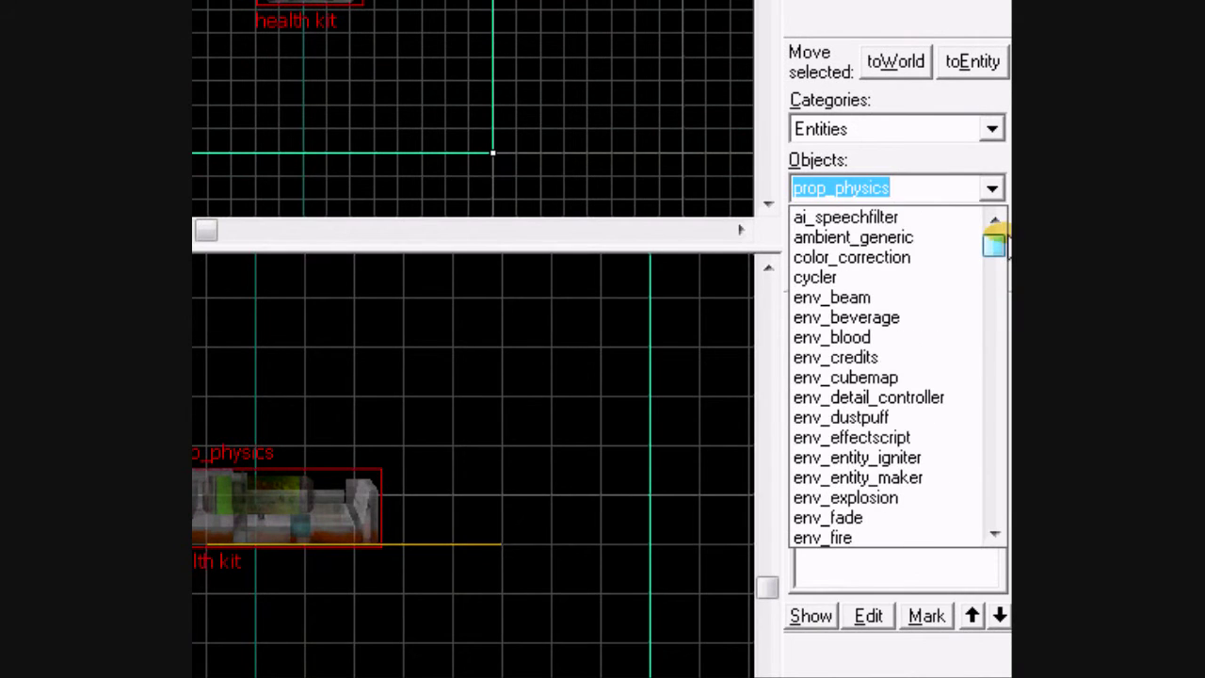
left_click(948, 238)
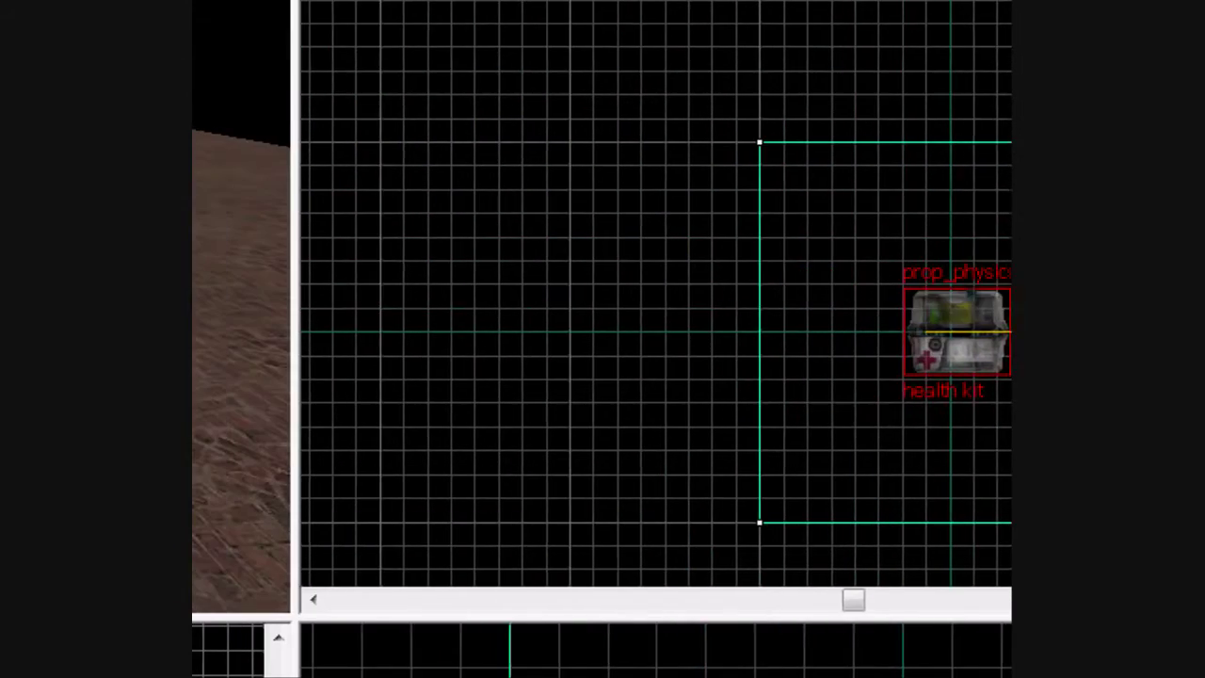
left_click(419, 169)
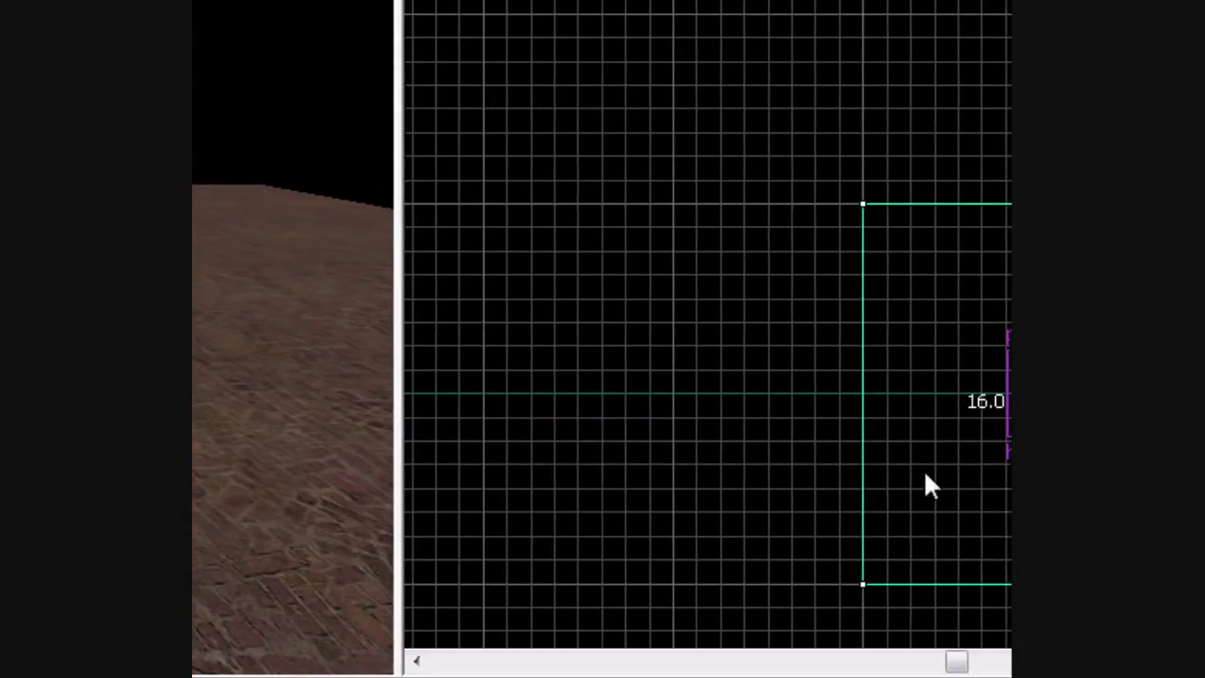
left_click_drag(793, 417, 764, 398)
Name the ambient_generic entity "health kit sound" and set its sound to items/smallmedkit1.wav, filtering the sounds by "medk".
right_click(753, 398)
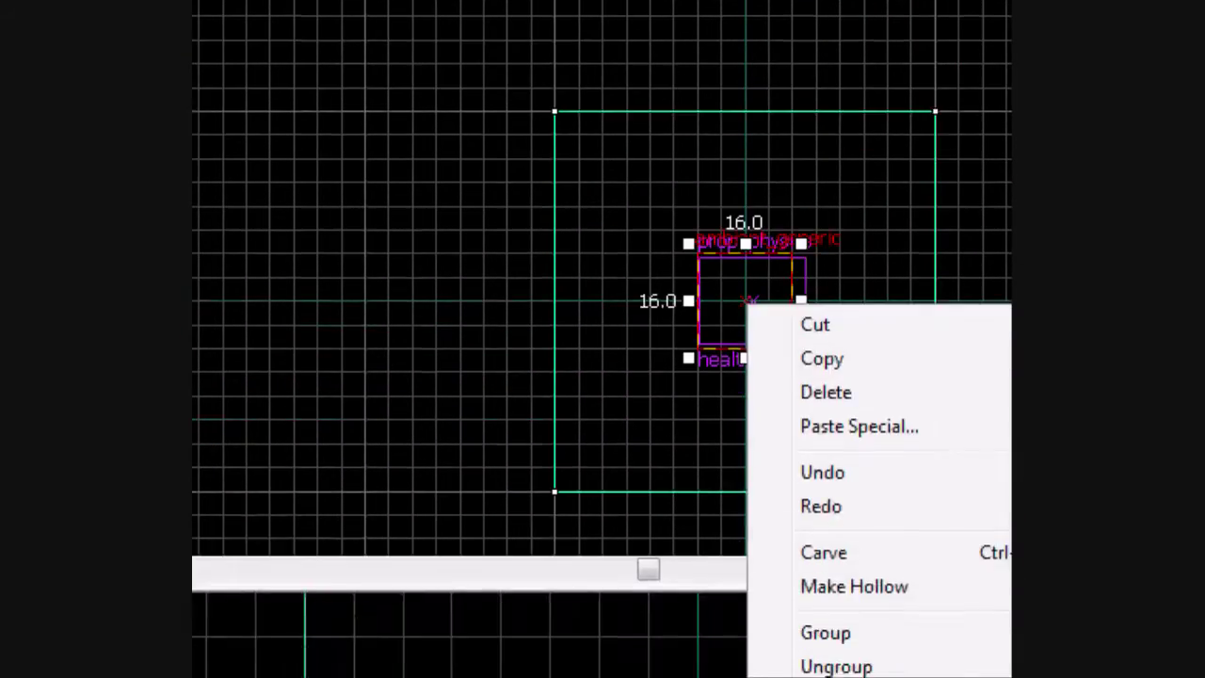
left_click(780, 666)
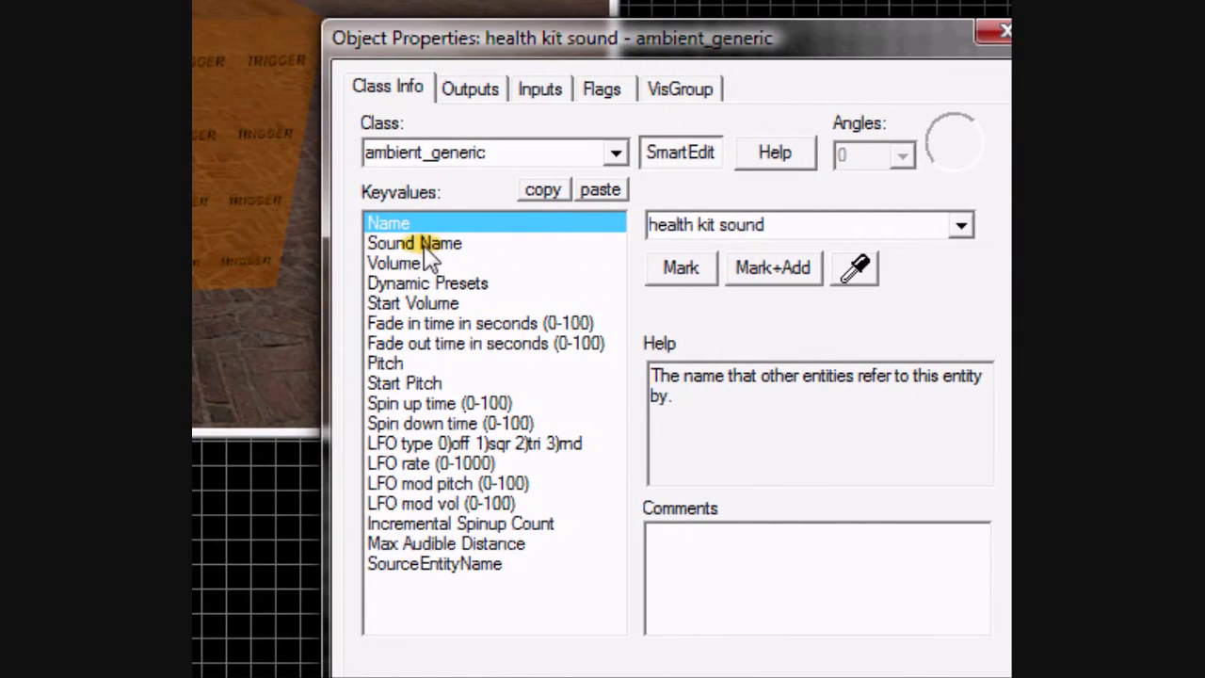
left_click(477, 243)
left_click(687, 274)
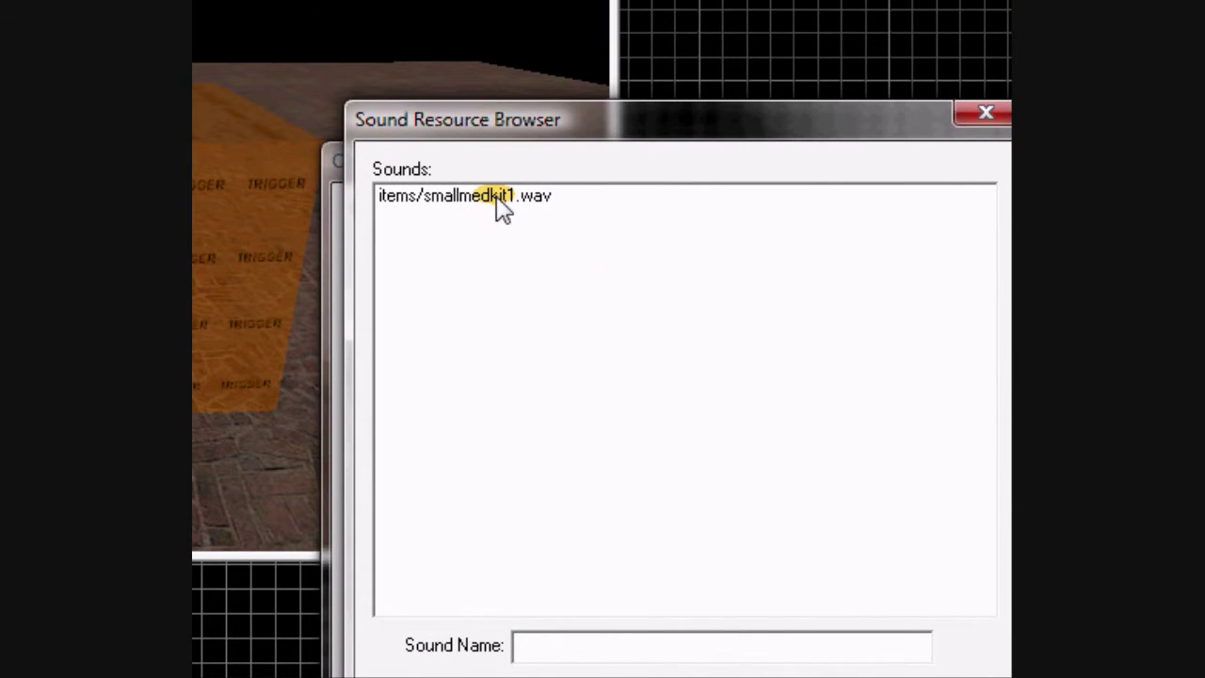
left_click(502, 199)
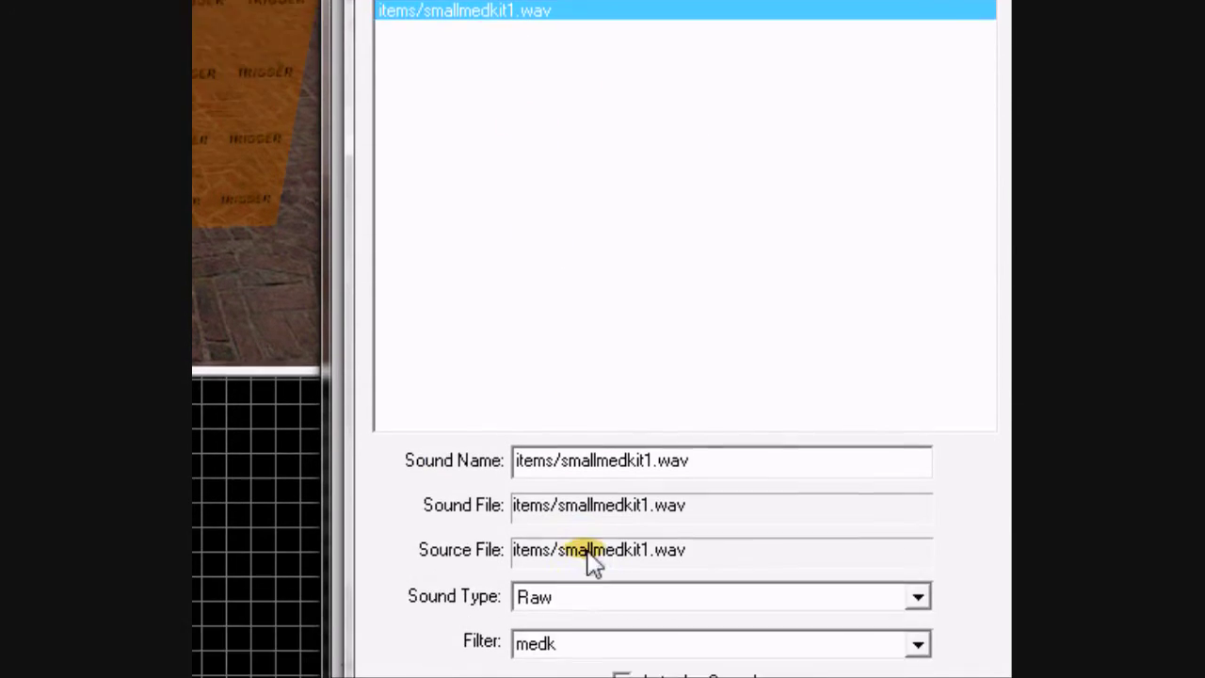
left_click(554, 520)
type("medk")
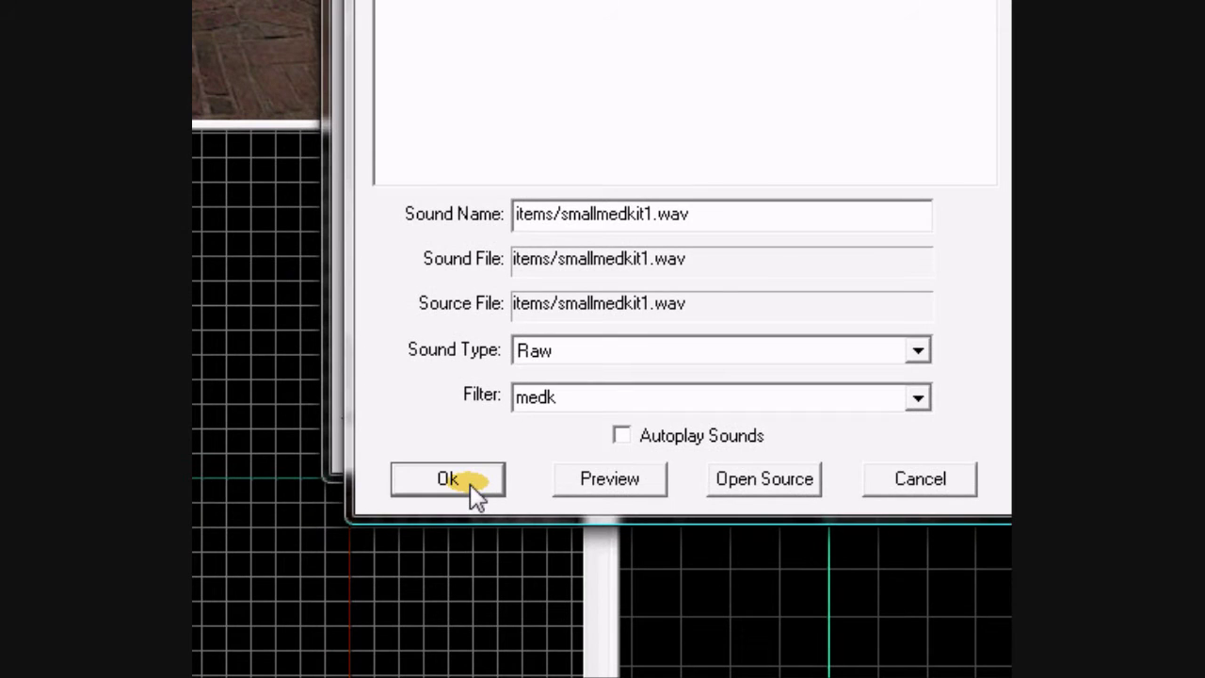
left_click(469, 486)
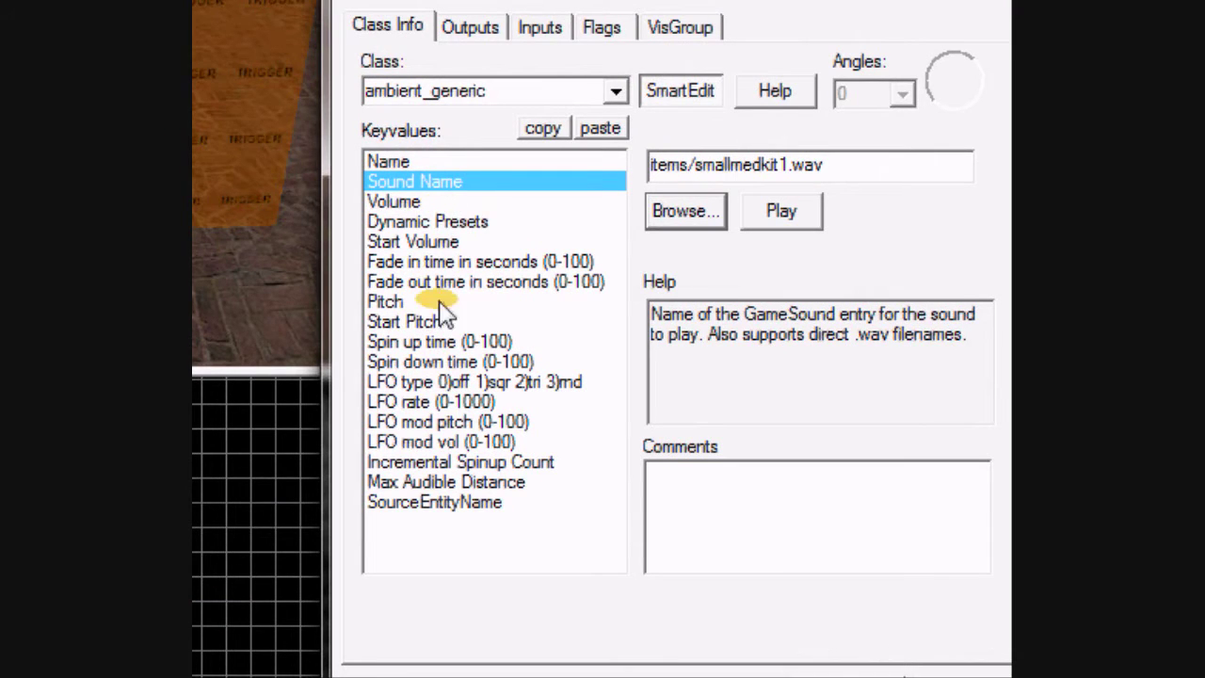
Set the sound entity's SourceEntityName to "health kit".
left_click(461, 509)
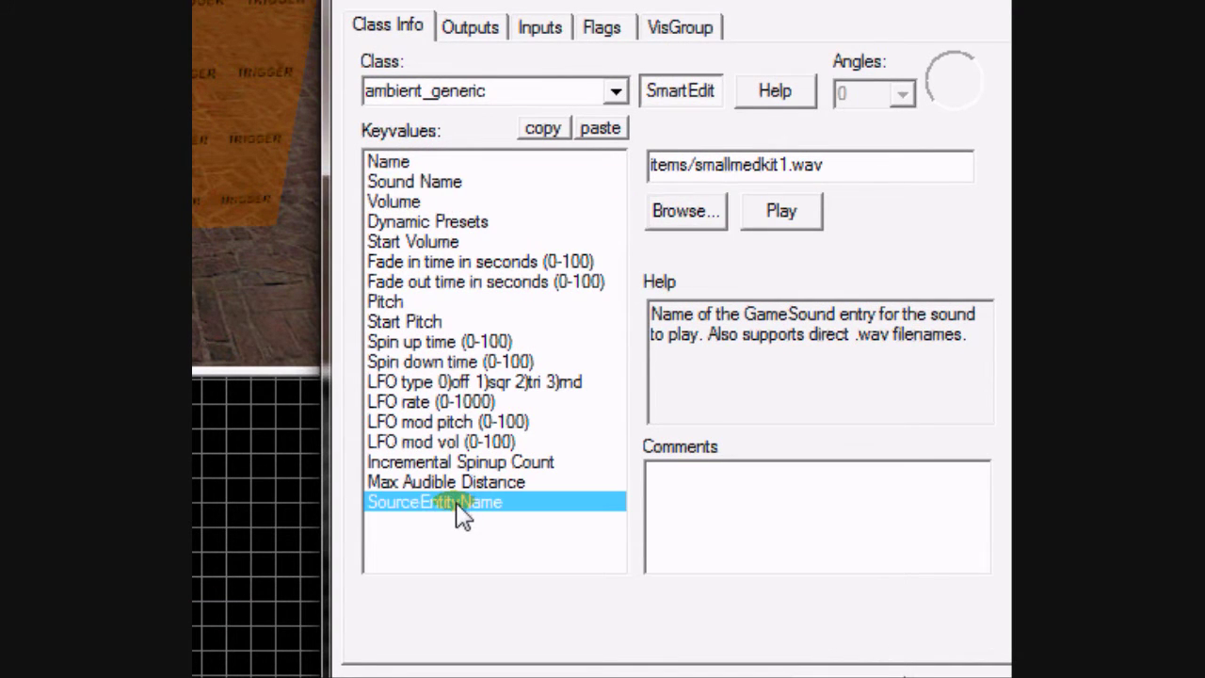
left_click(960, 165)
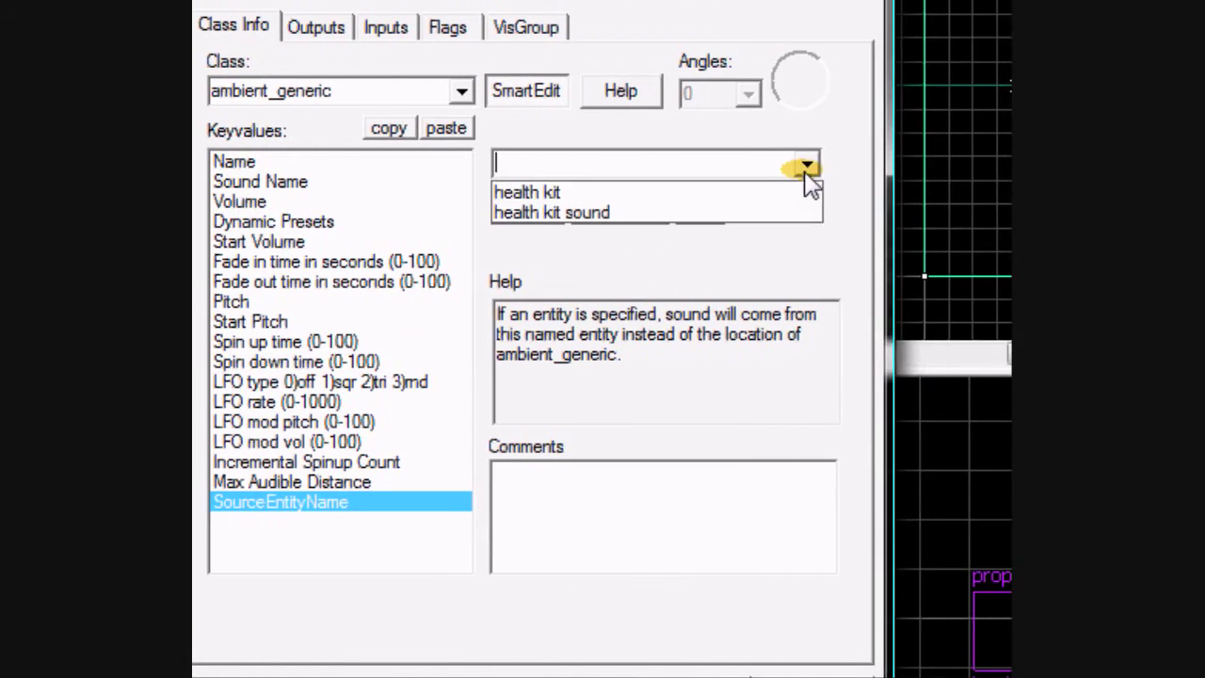
left_click(542, 194)
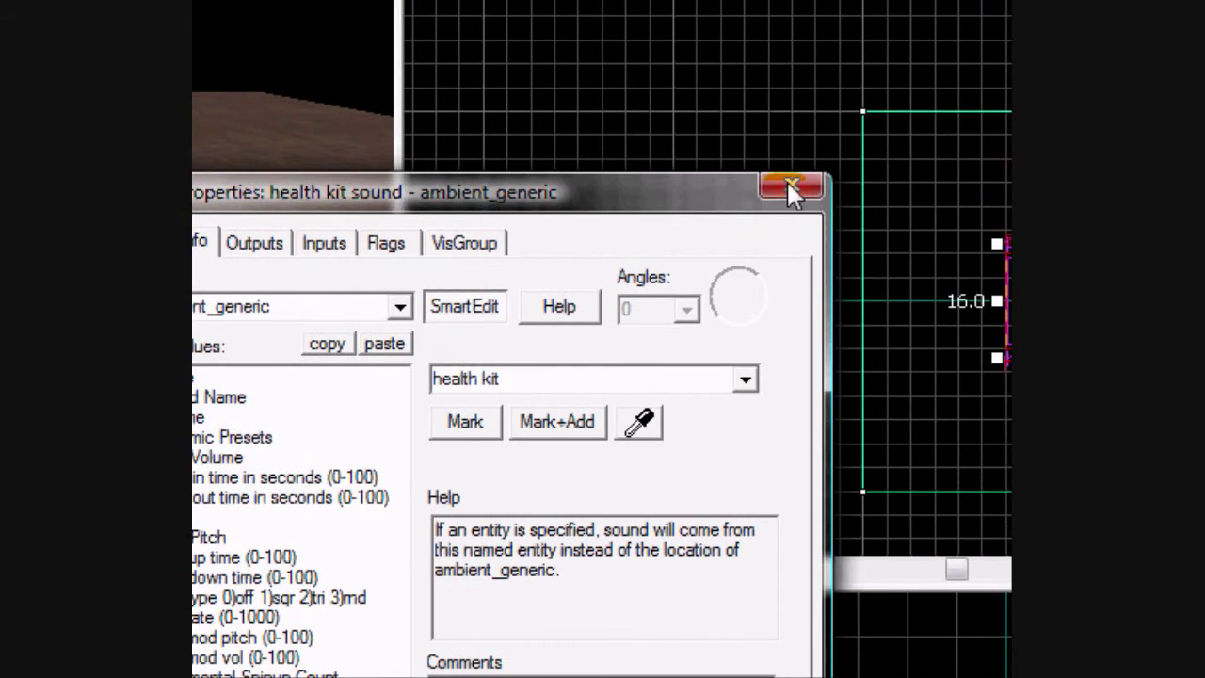
Tie the trigger block surrounding the health kit to an entity of class trigger_hurt.
left_click(790, 189)
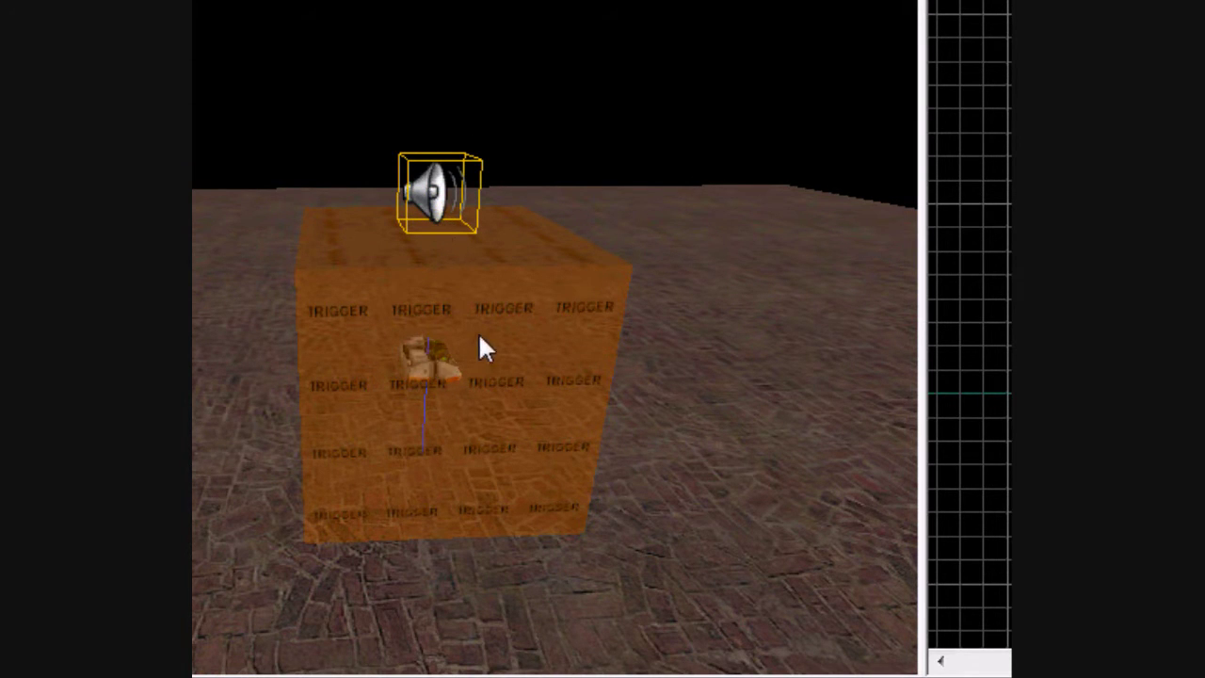
key("z")
key("a")
key("d")
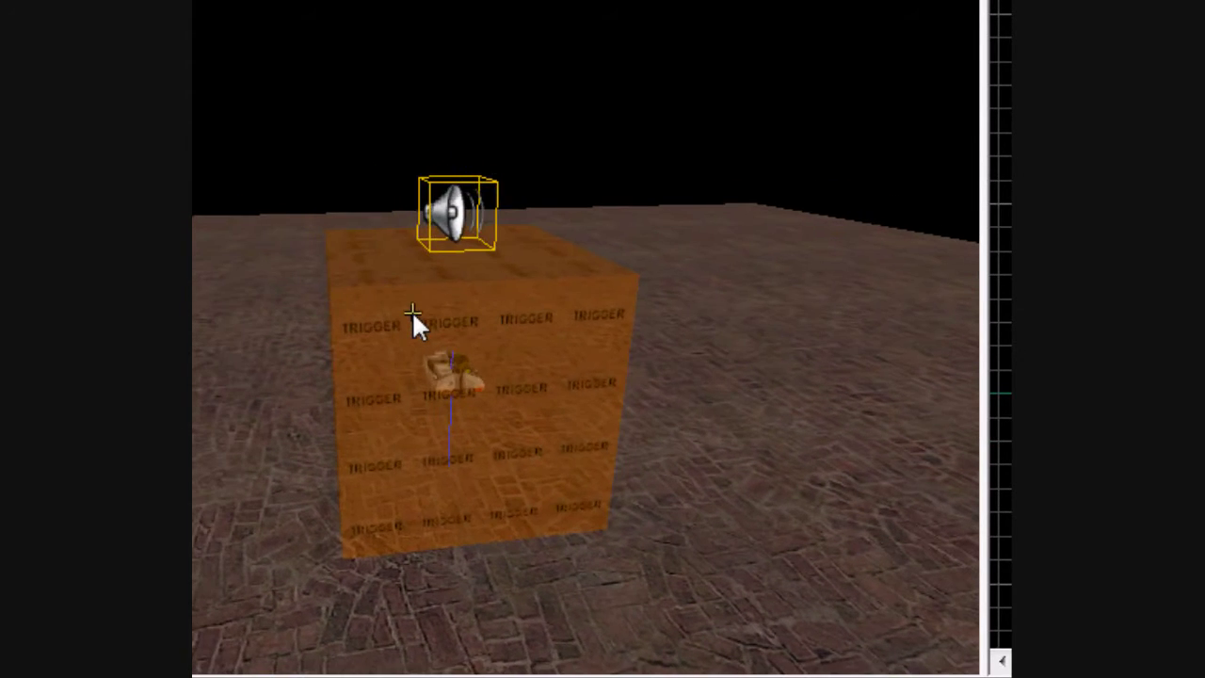
left_click(411, 309)
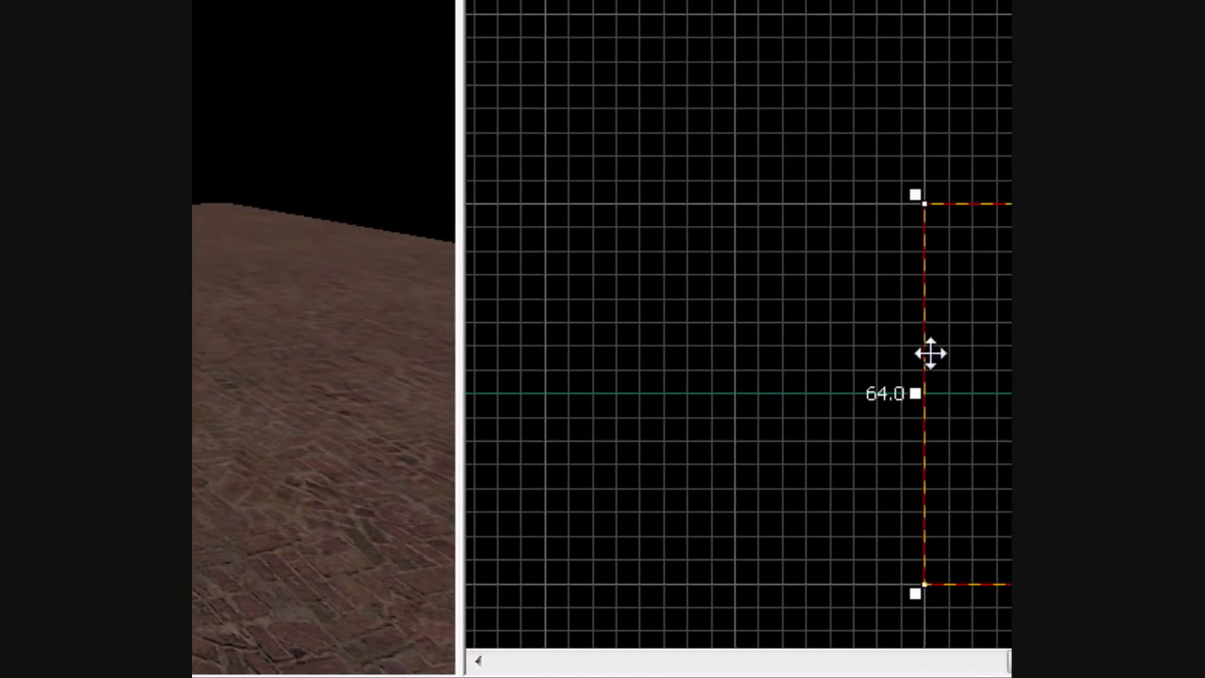
right_click(958, 349)
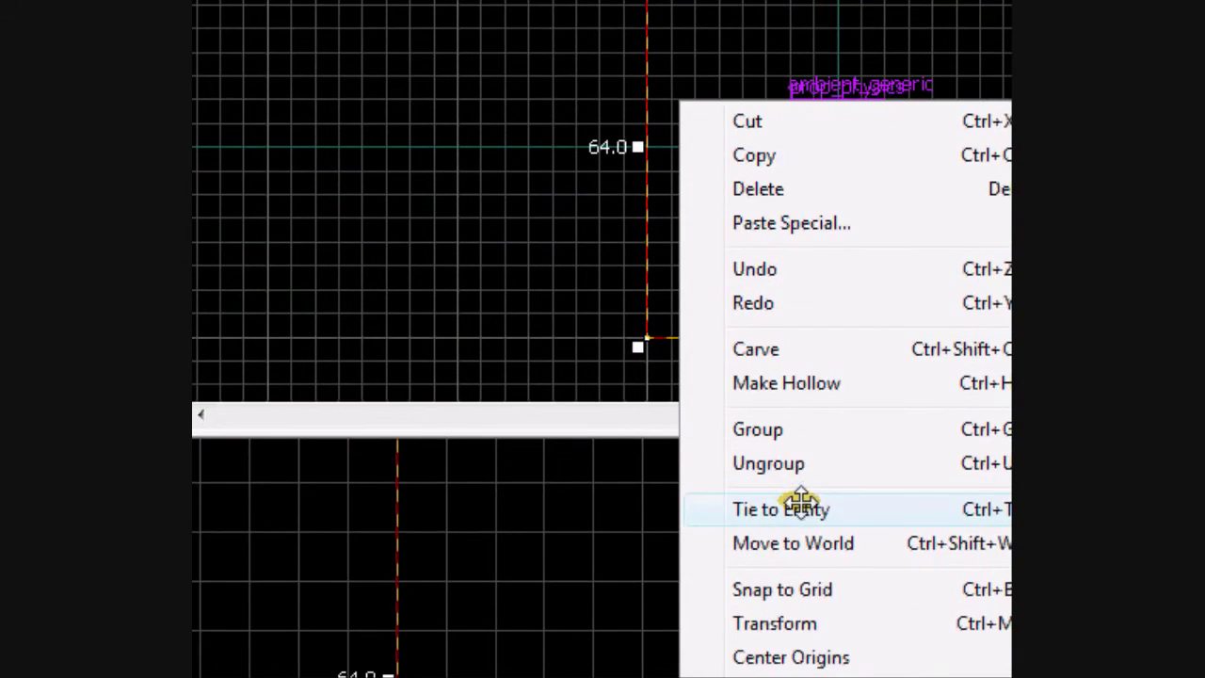
left_click(800, 509)
left_click_drag(422, 184, 336, 183)
type("t")
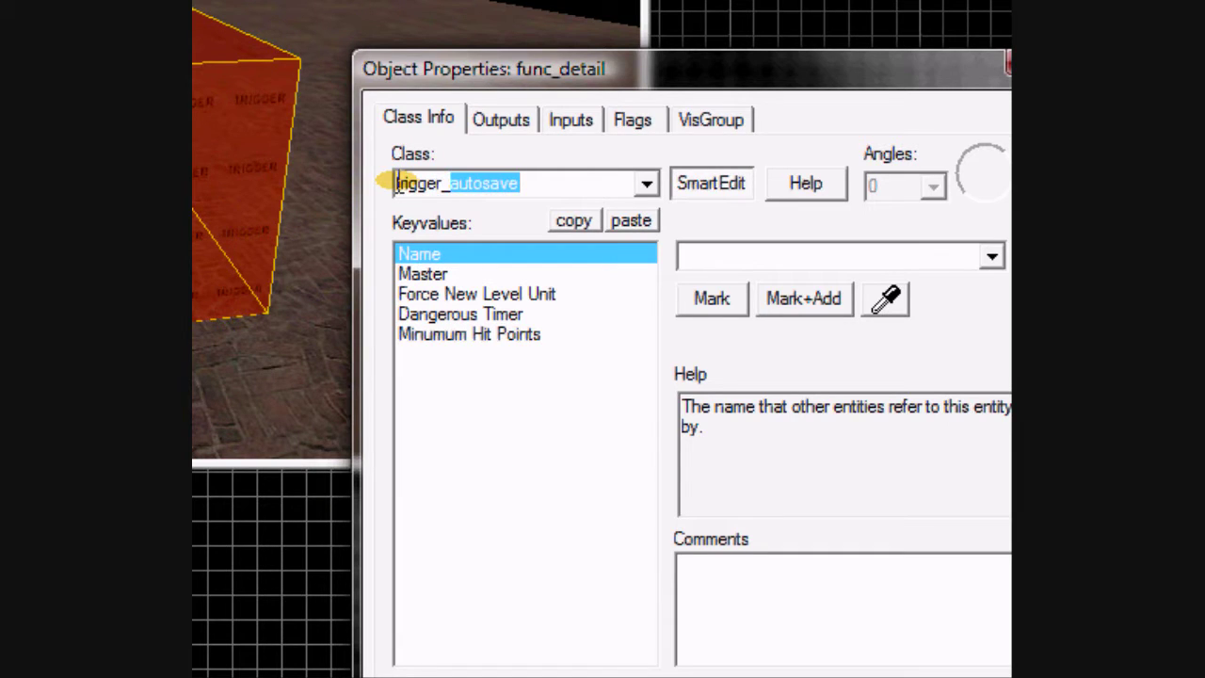
type("hurt")
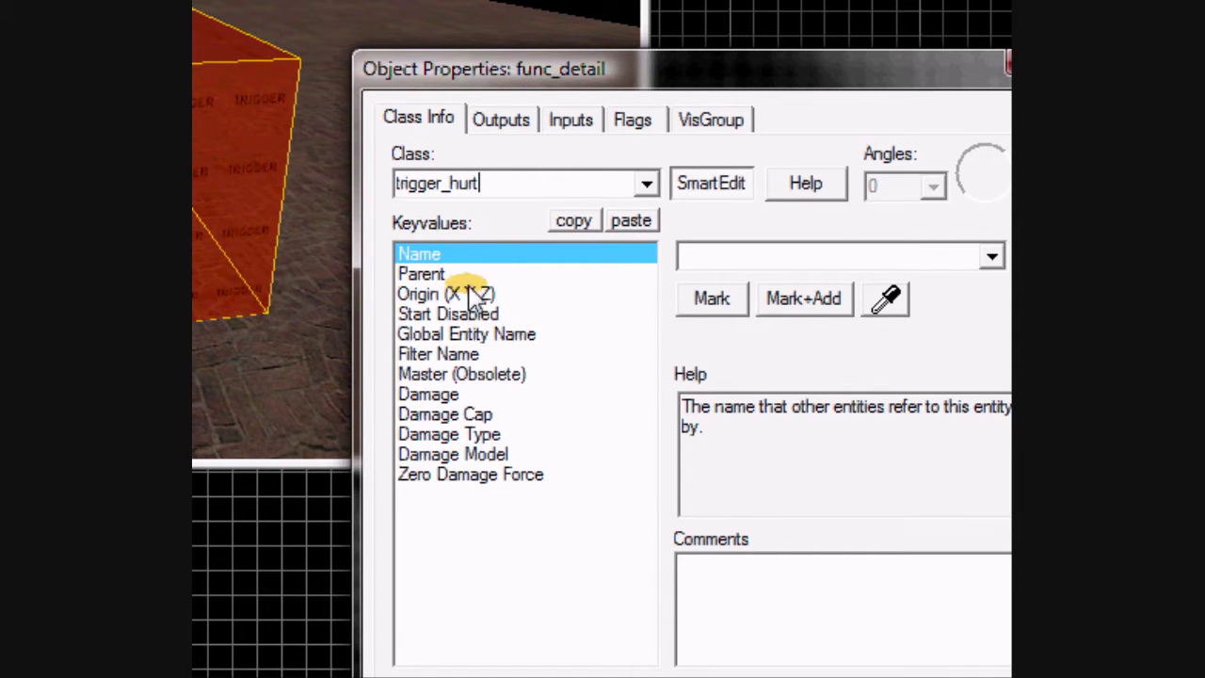
Name the trigger_hurt "health kit heal" and set its parent to "health kit".
left_click(455, 275)
left_click(455, 256)
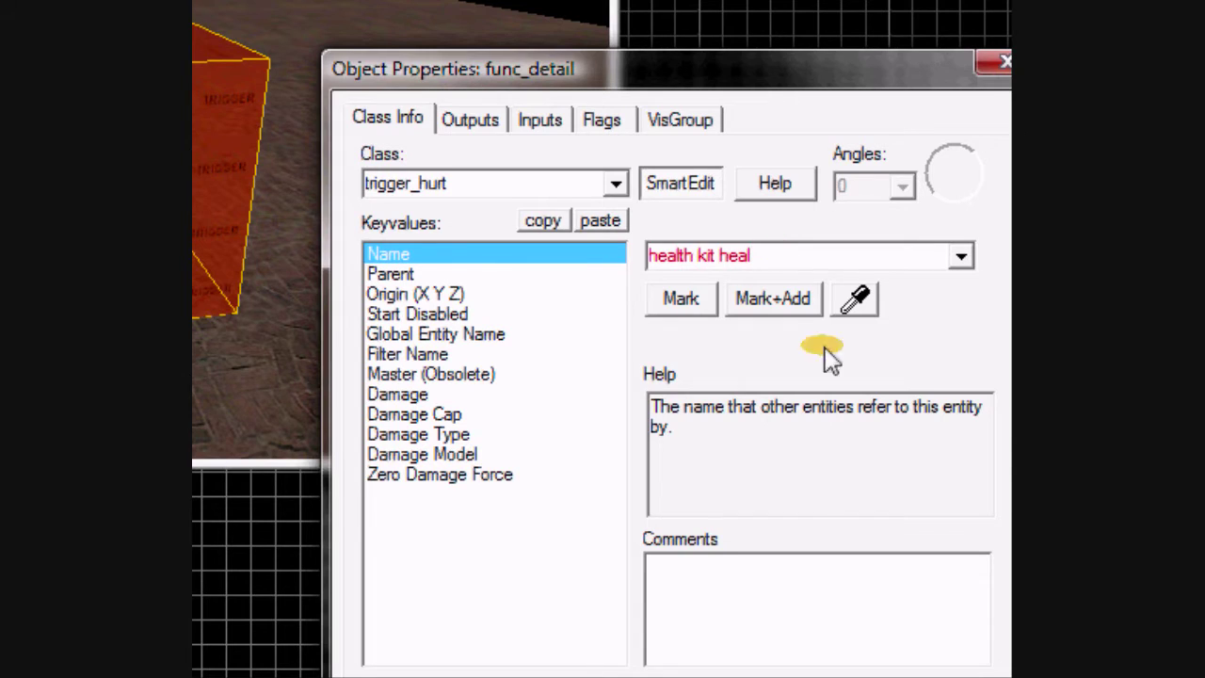
left_click(414, 275)
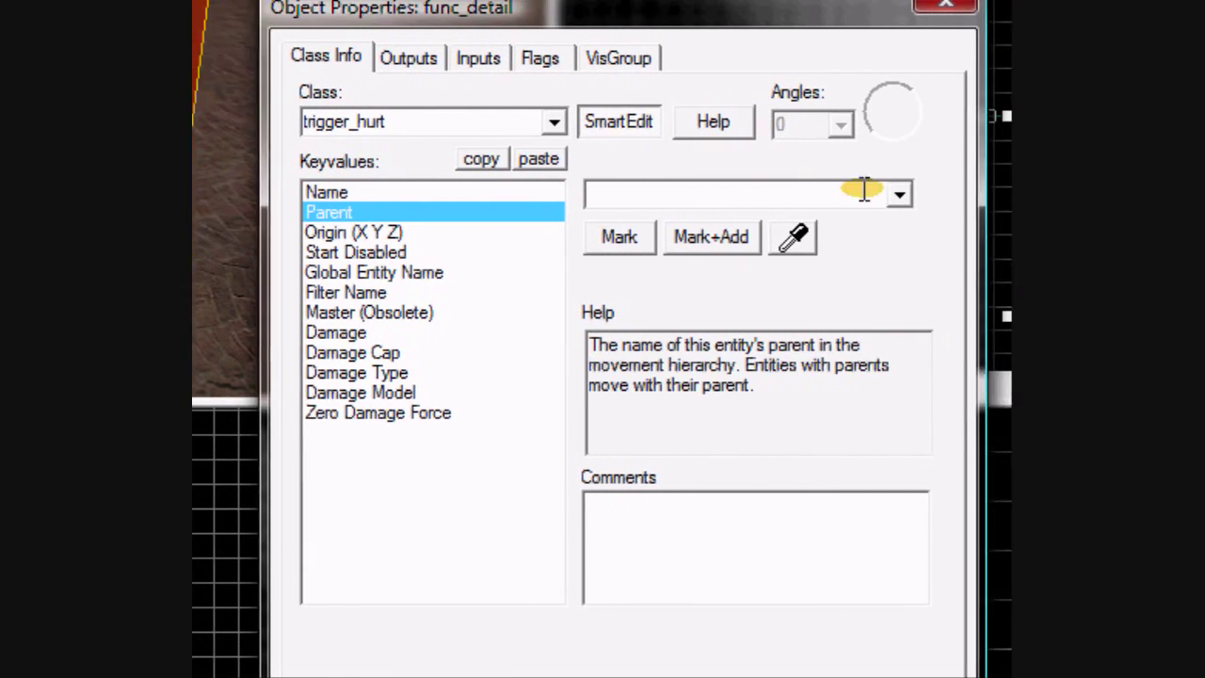
left_click(898, 193)
left_click(839, 222)
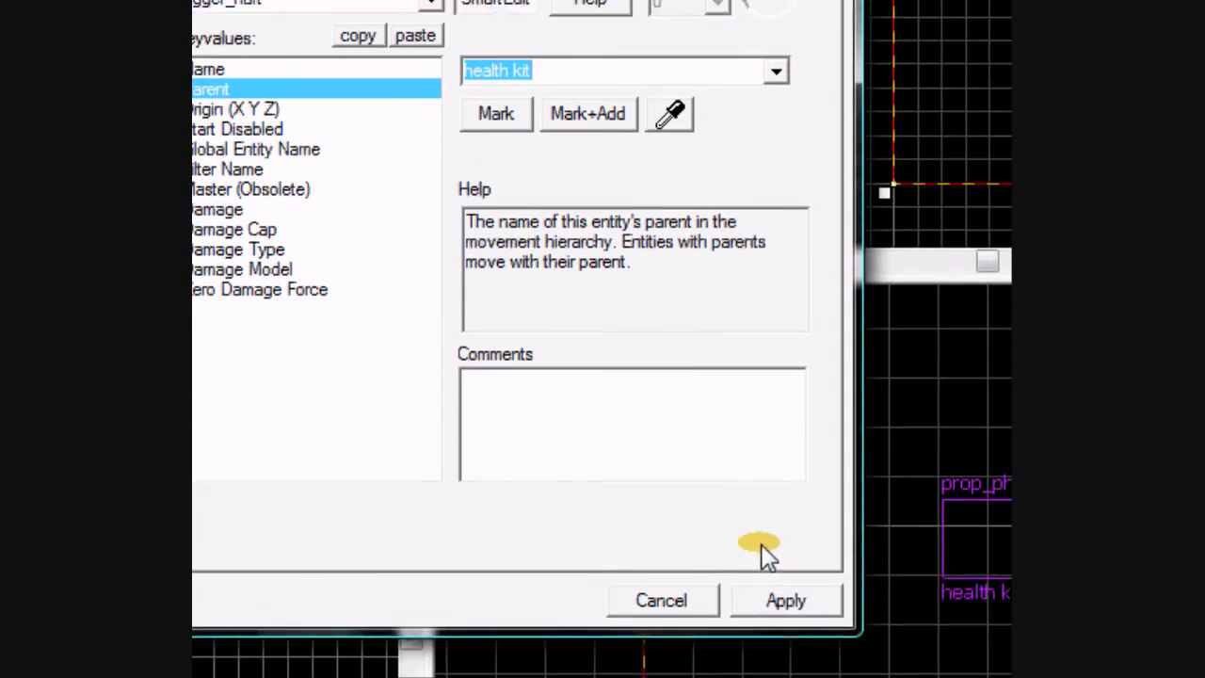
left_click(782, 598)
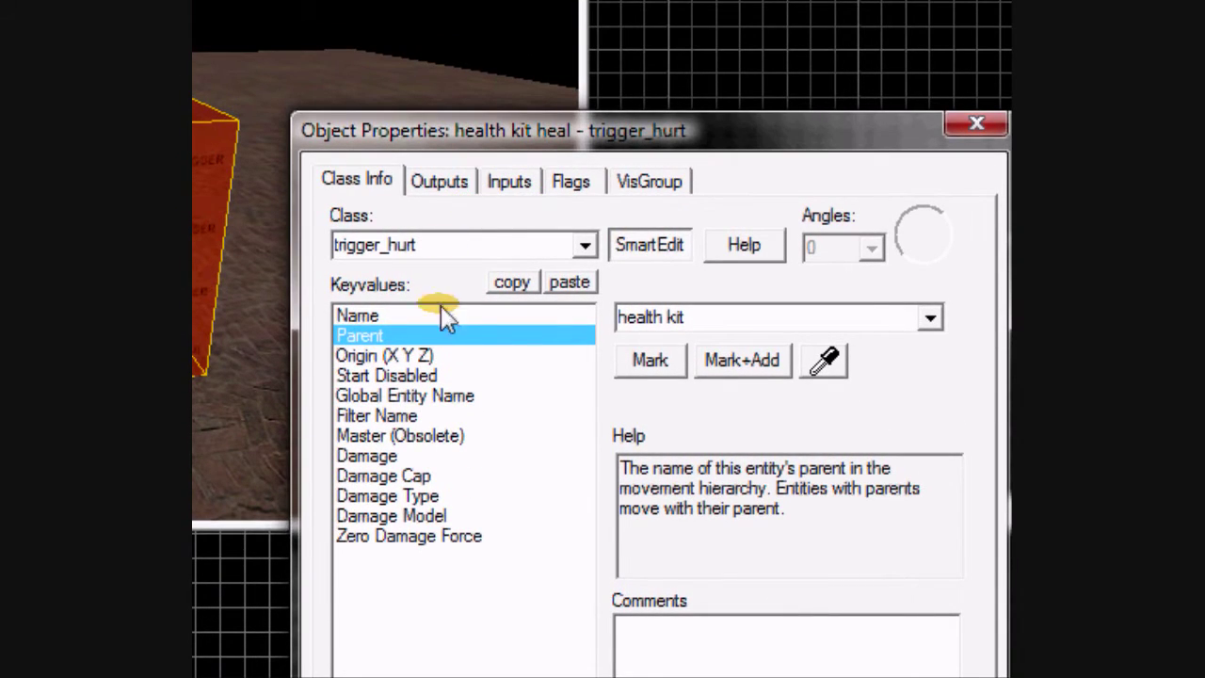
Set the trigger_hurt's damage to -25 and its damage type to SHOCK.
left_click(410, 458)
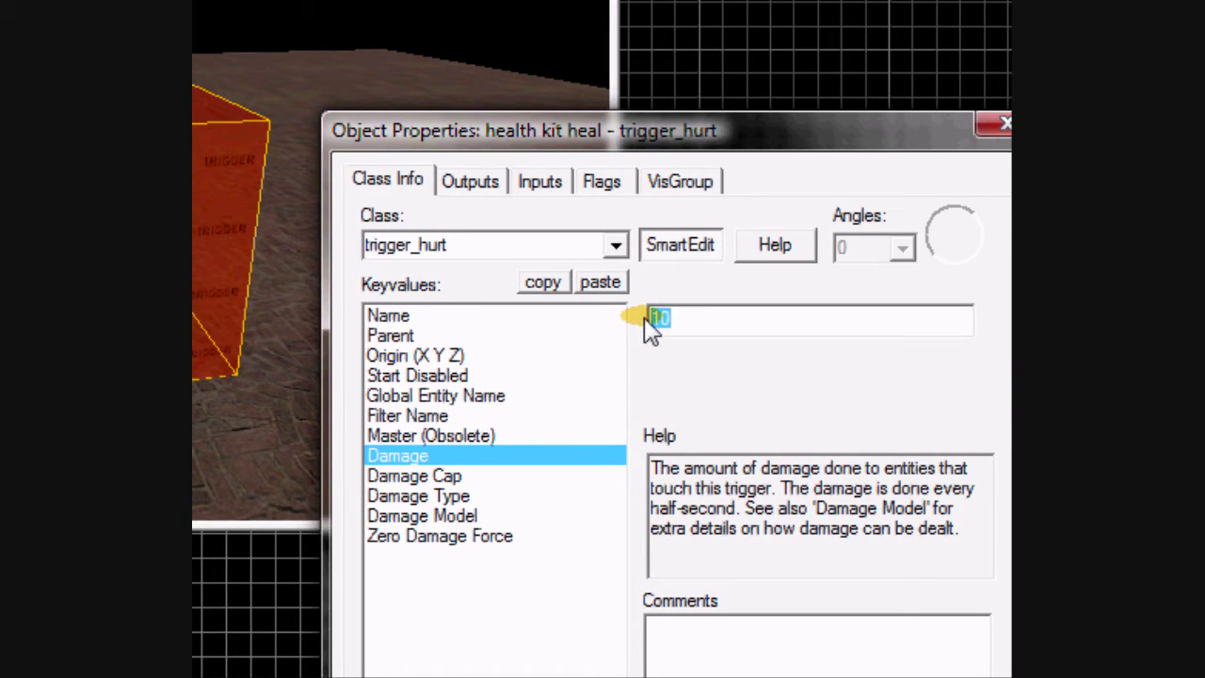
type("-25")
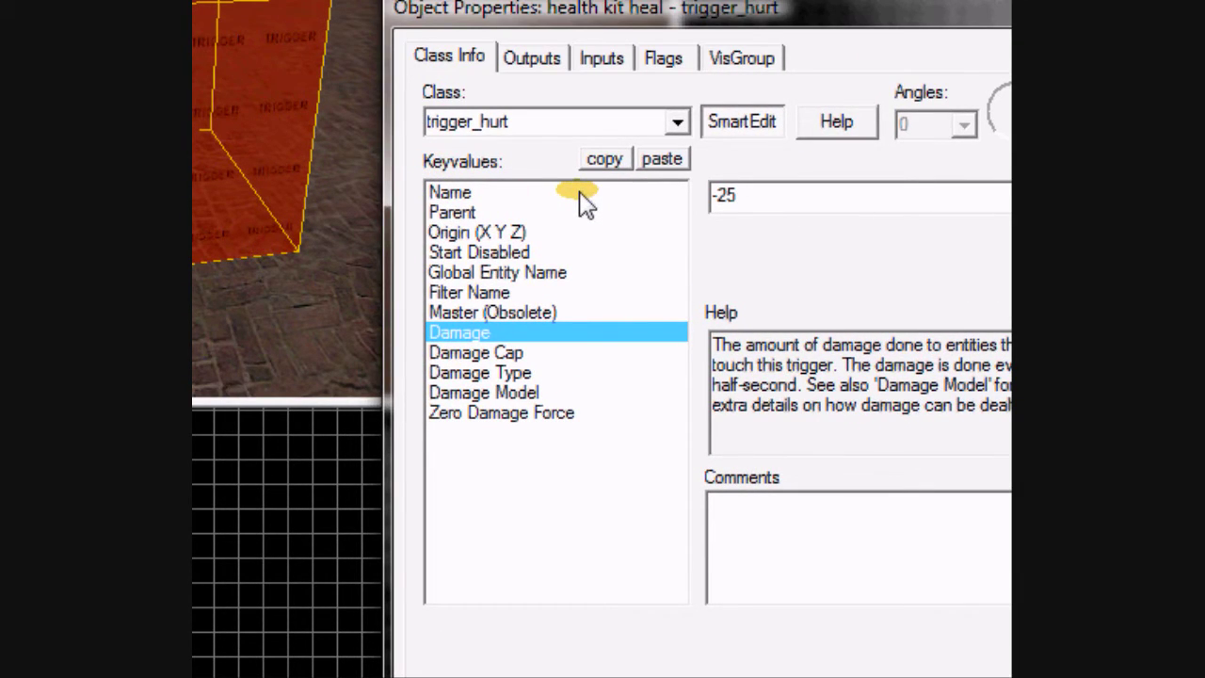
left_click(532, 351)
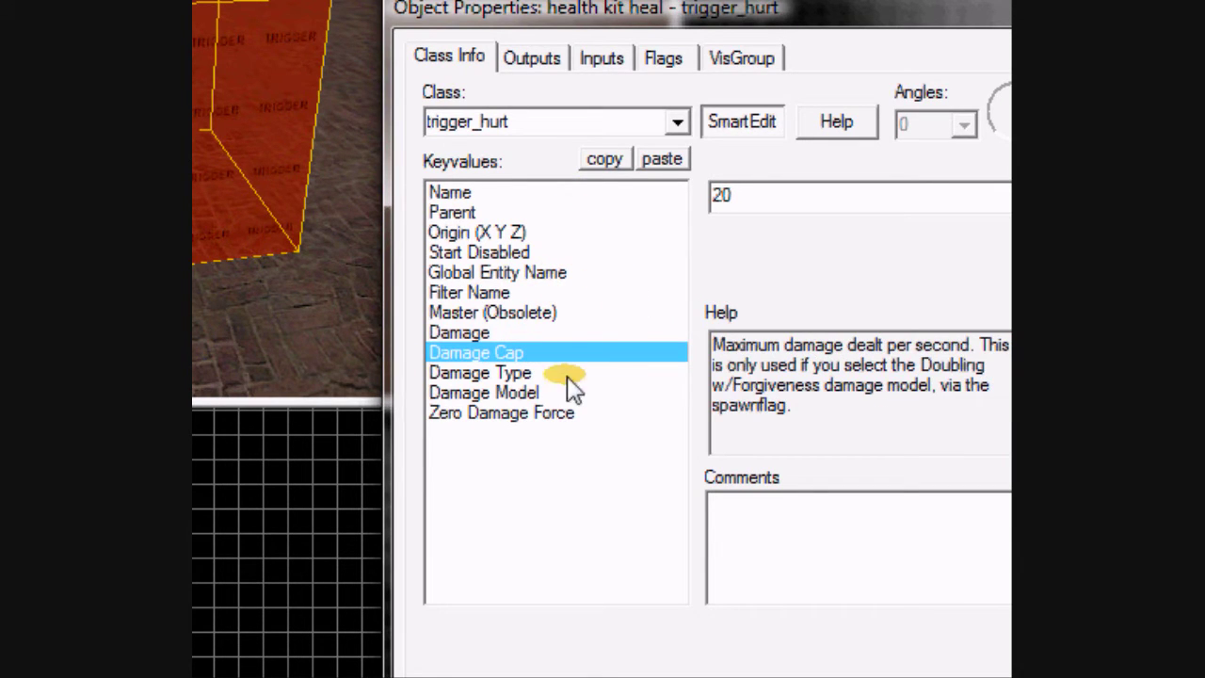
left_click(564, 376)
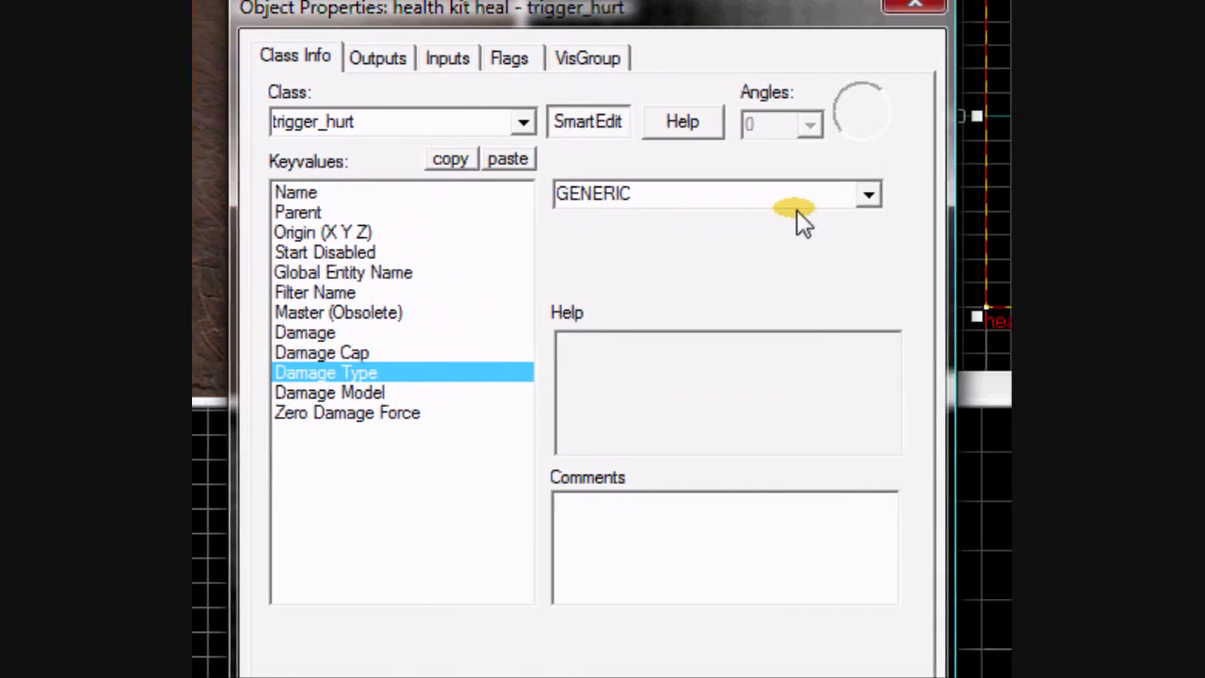
left_click(807, 197)
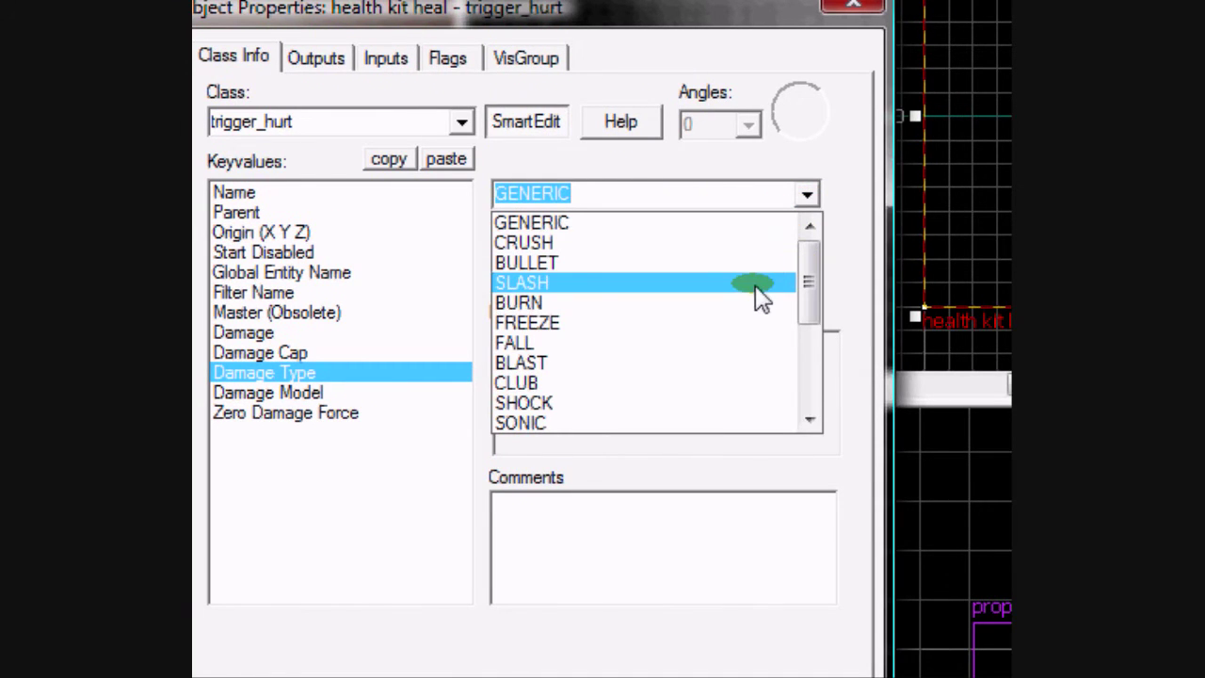
left_click_drag(809, 276, 780, 327)
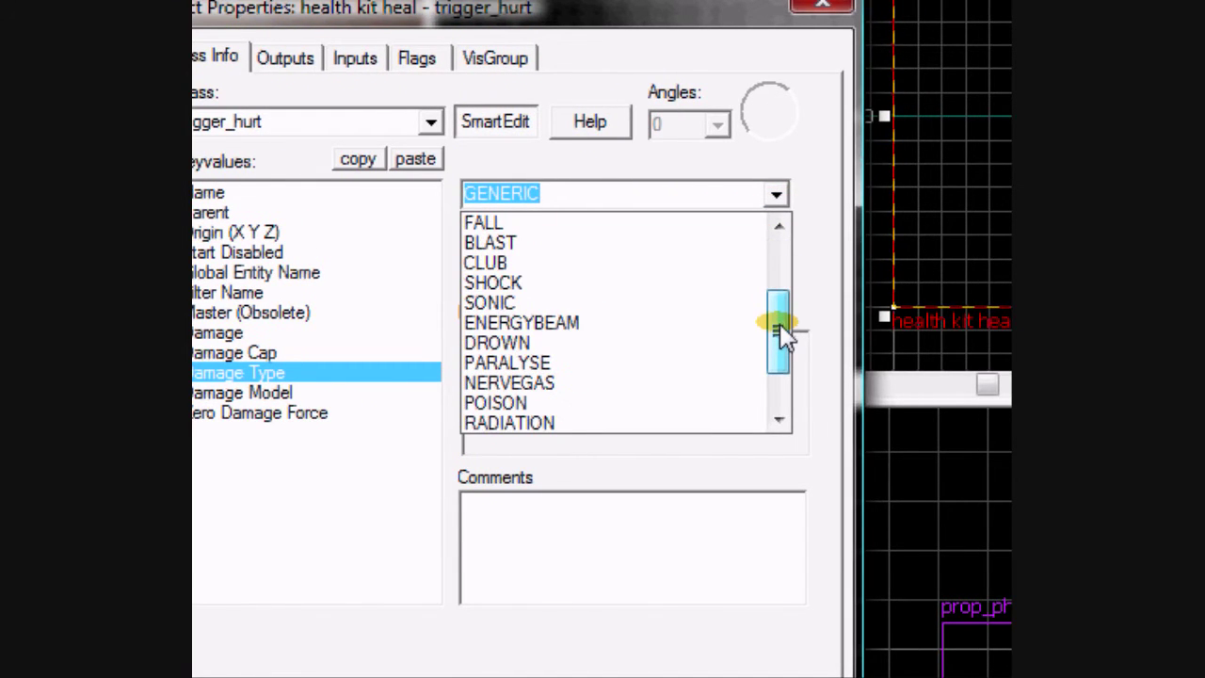
left_click(626, 283)
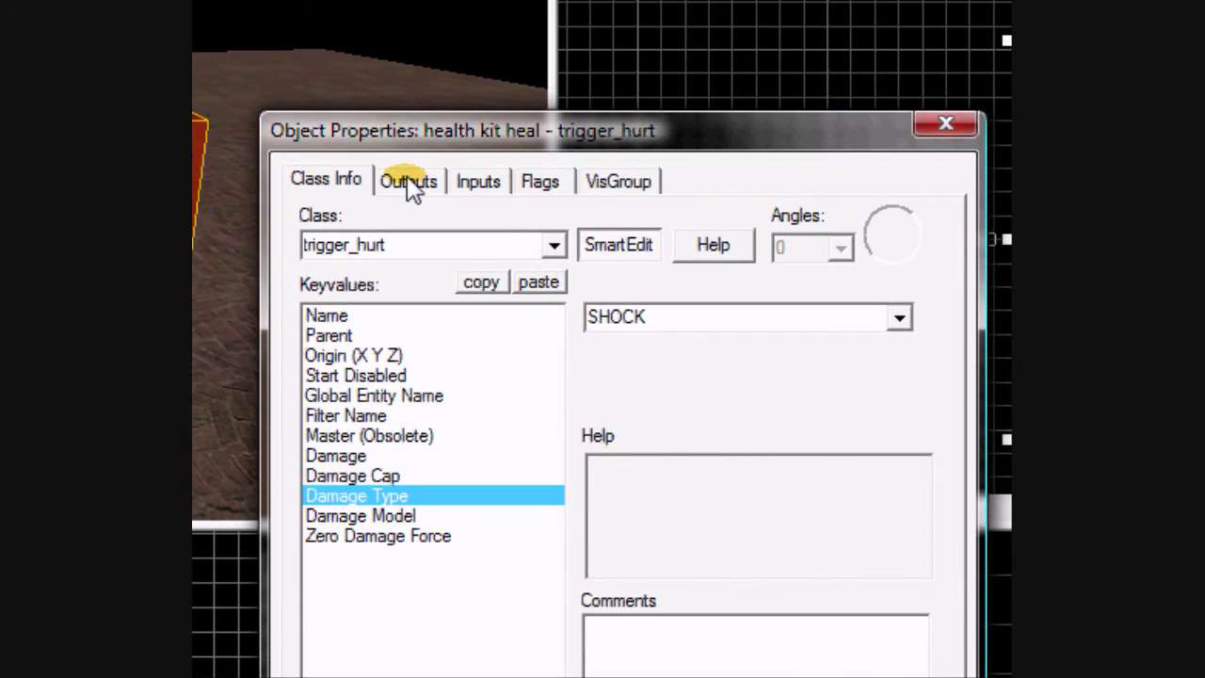
Add an OnHurtPlayer output to the trigger_hurt that targets "health kit" with the Kill input.
left_click(409, 183)
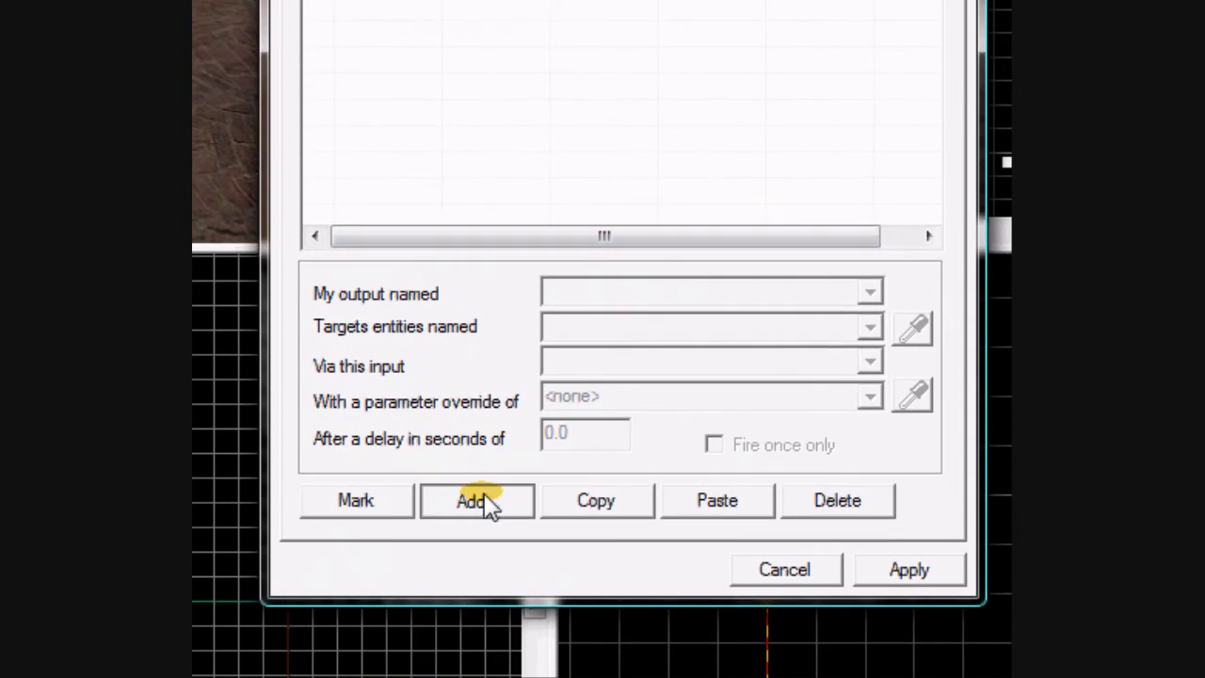
left_click(868, 570)
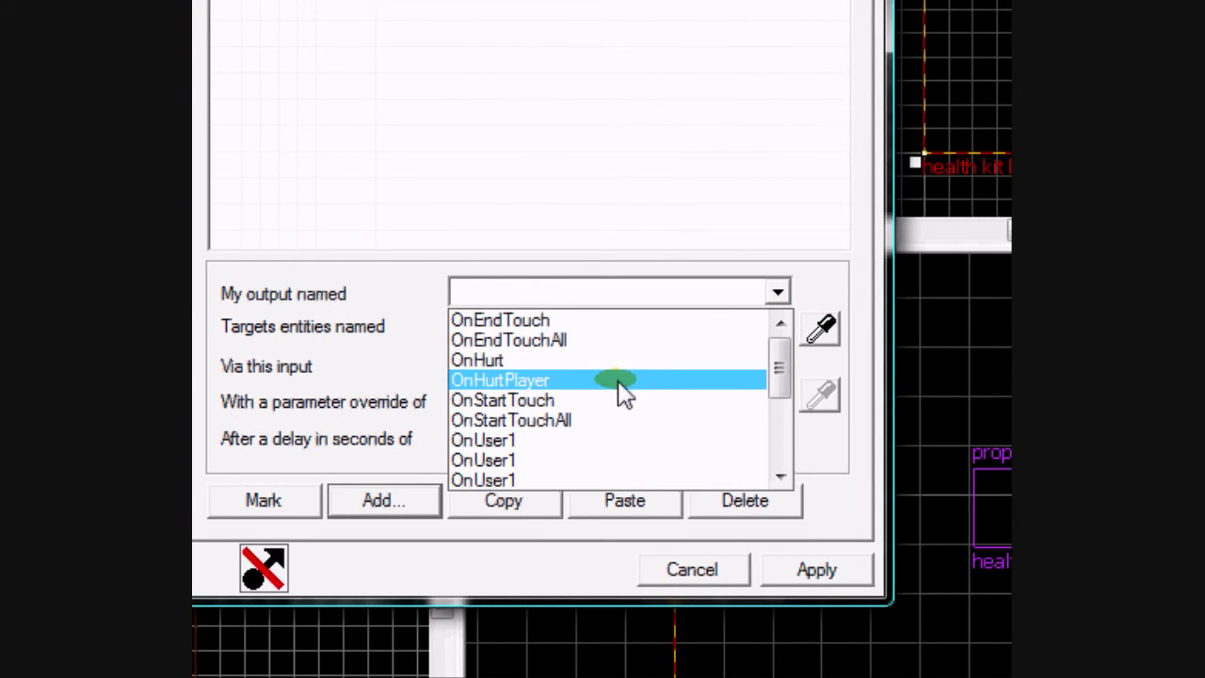
left_click(618, 380)
left_click(778, 327)
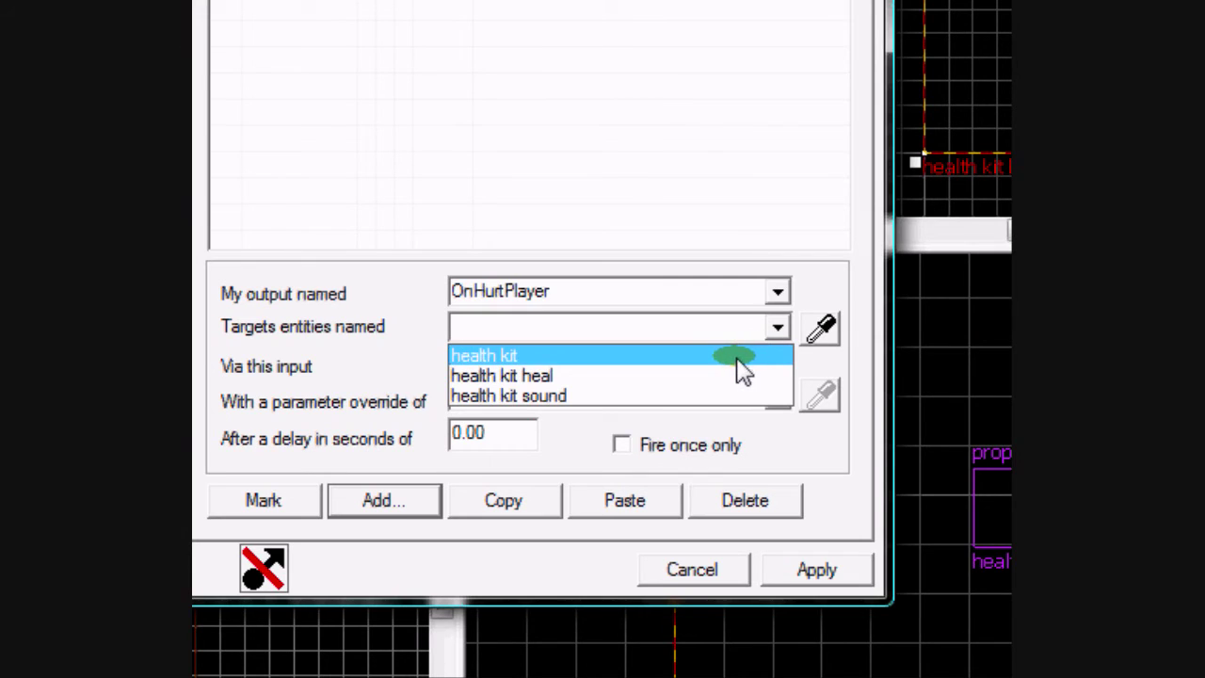
left_click(723, 358)
left_click(777, 361)
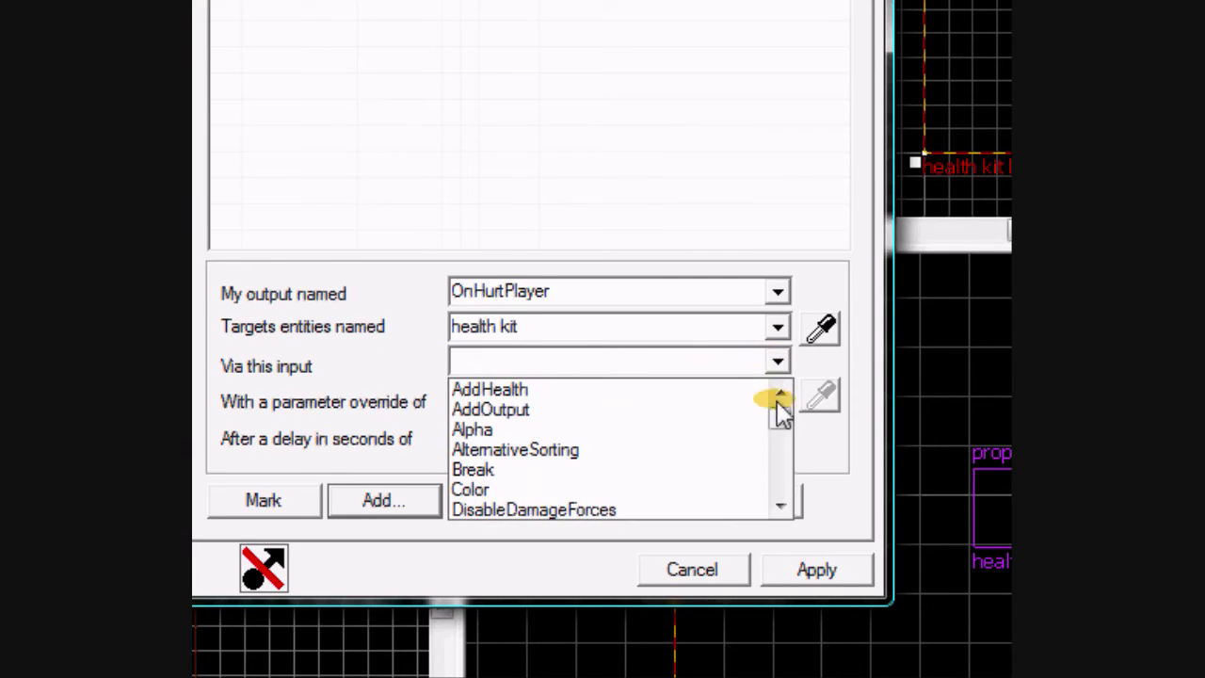
mouse_move(777, 400)
left_mouse_down()
mouse_move(779, 483)
mouse_move(773, 475)
left_mouse_up()
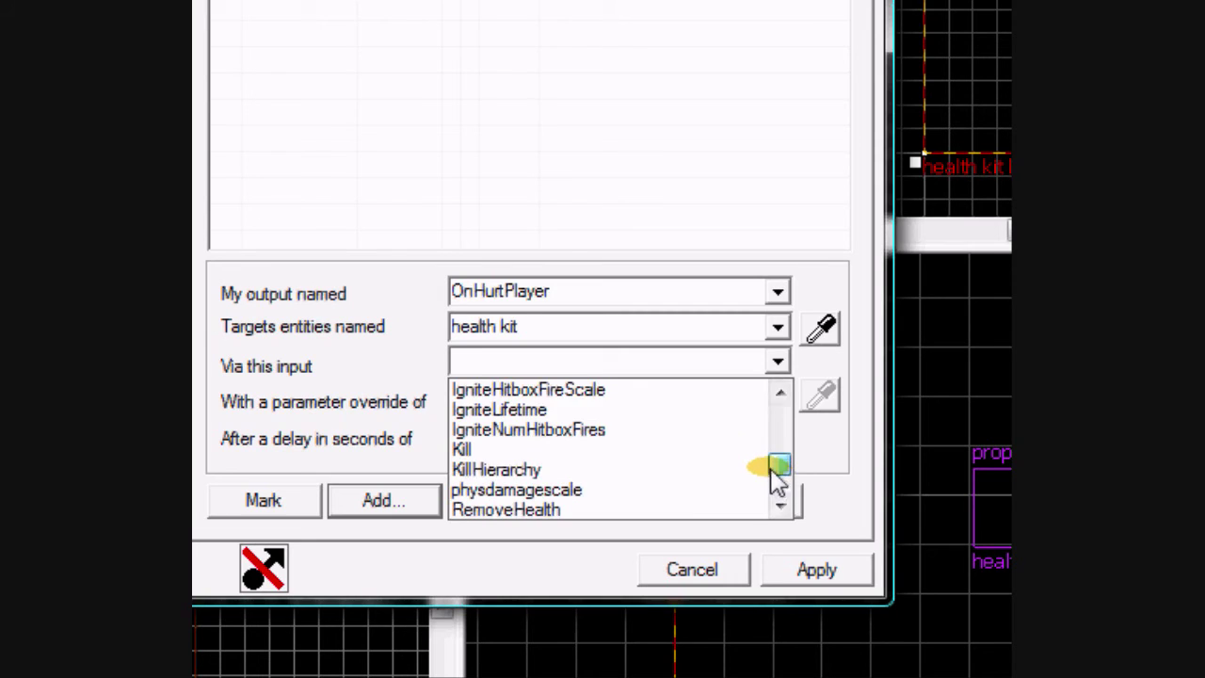
left_click(654, 446)
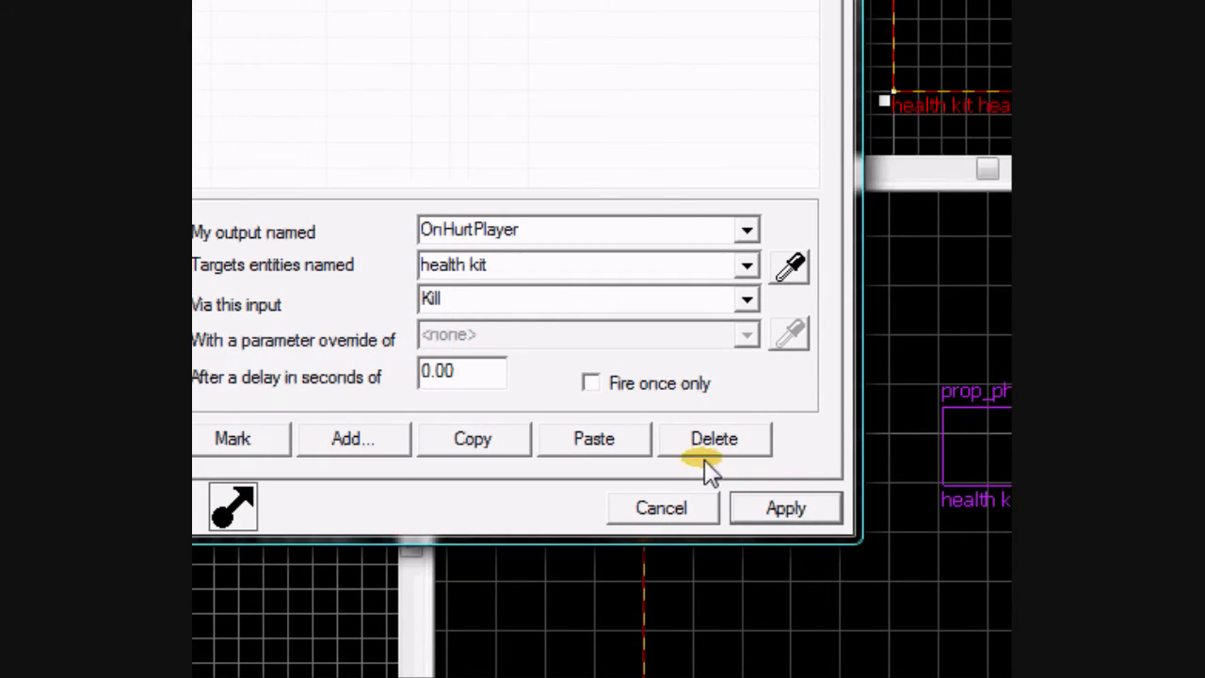
Add a second OnHurtPlayer output that targets "health kit heal" with the Kill input.
left_click(334, 441)
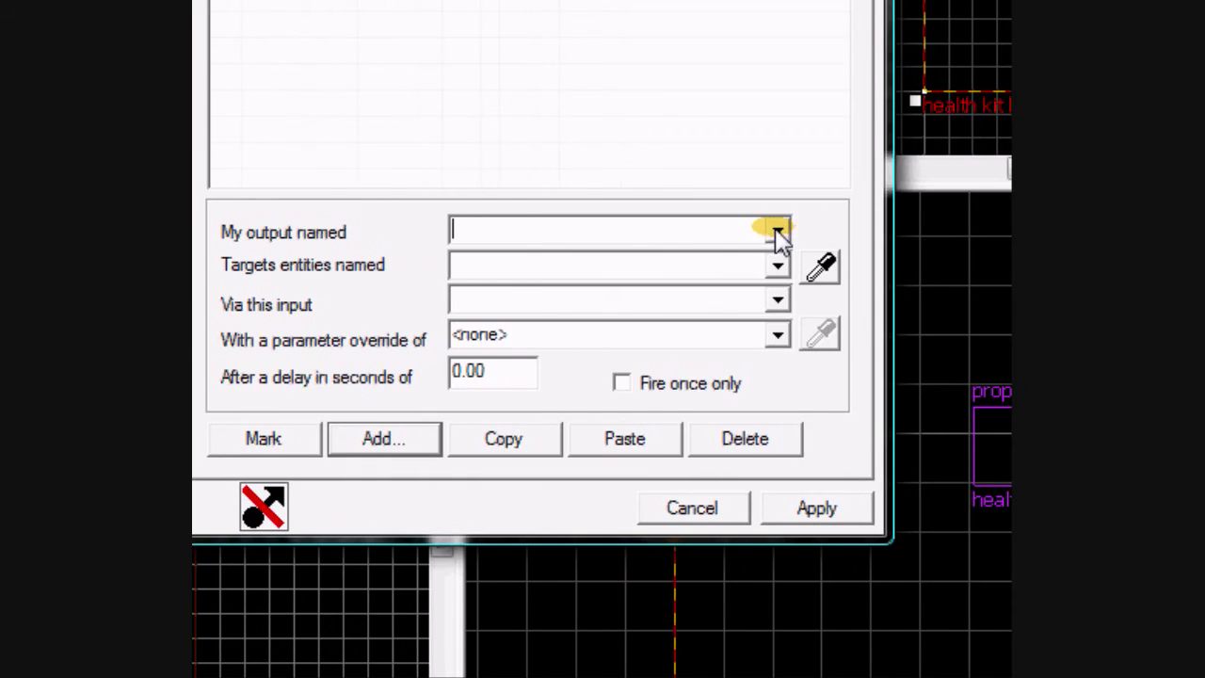
left_click(778, 233)
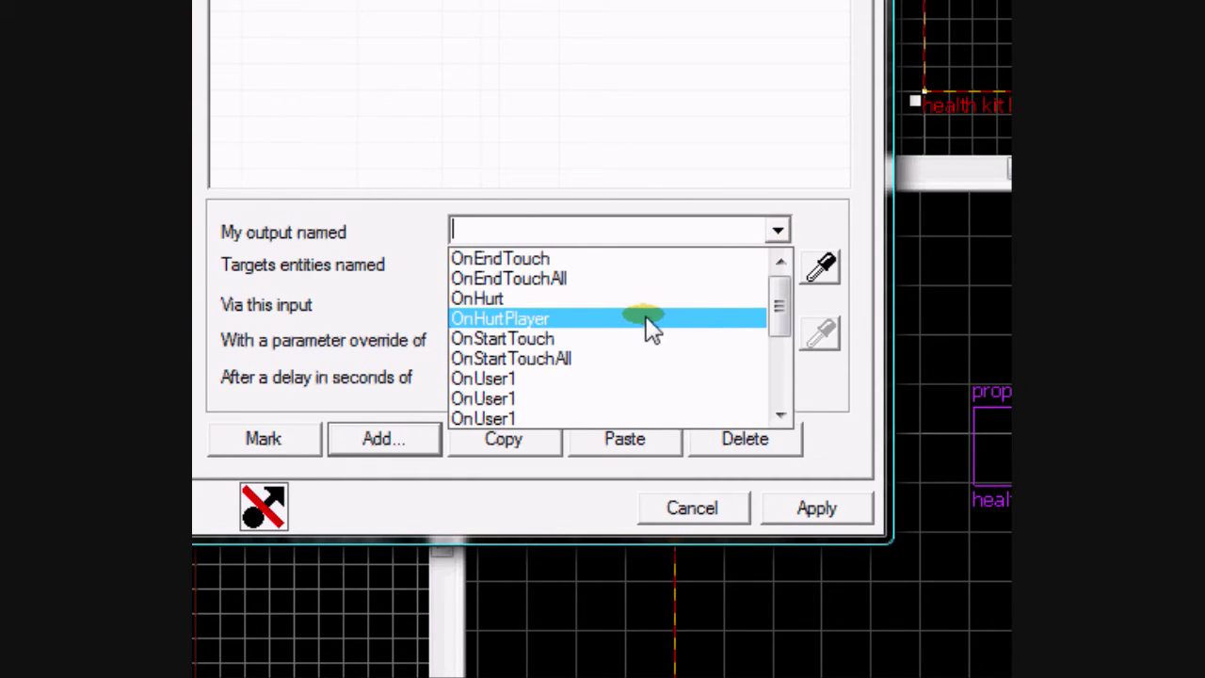
left_click(649, 319)
left_click(777, 265)
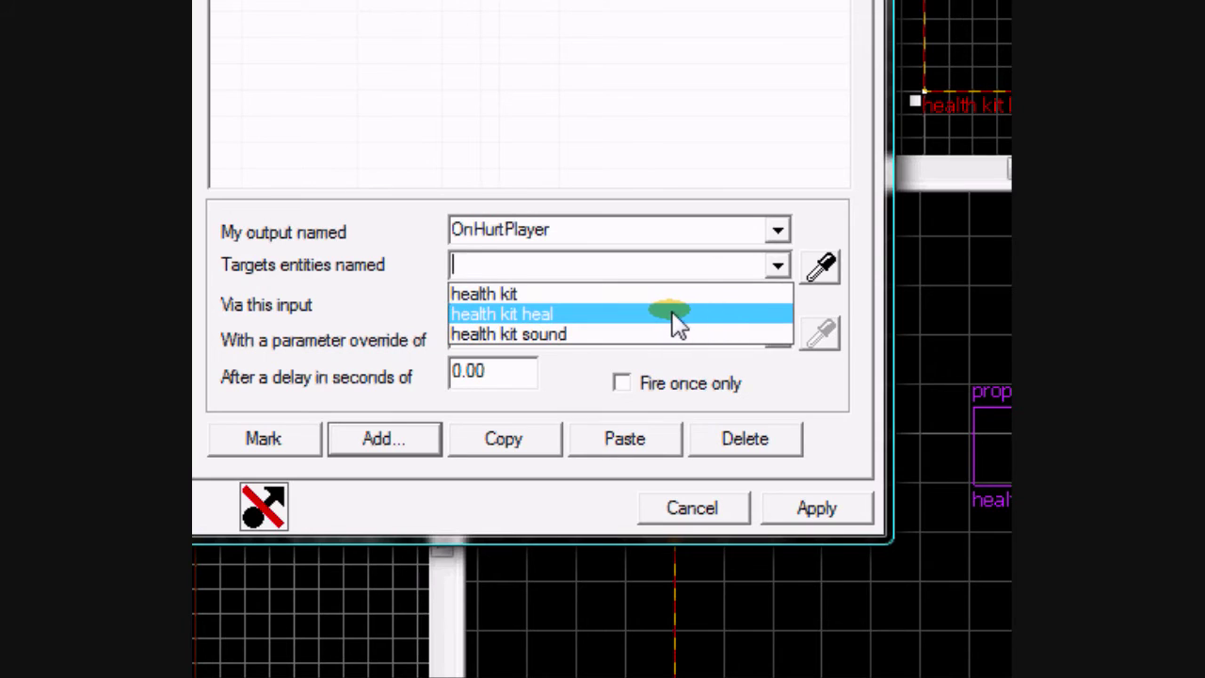
left_click(650, 314)
left_click(778, 299)
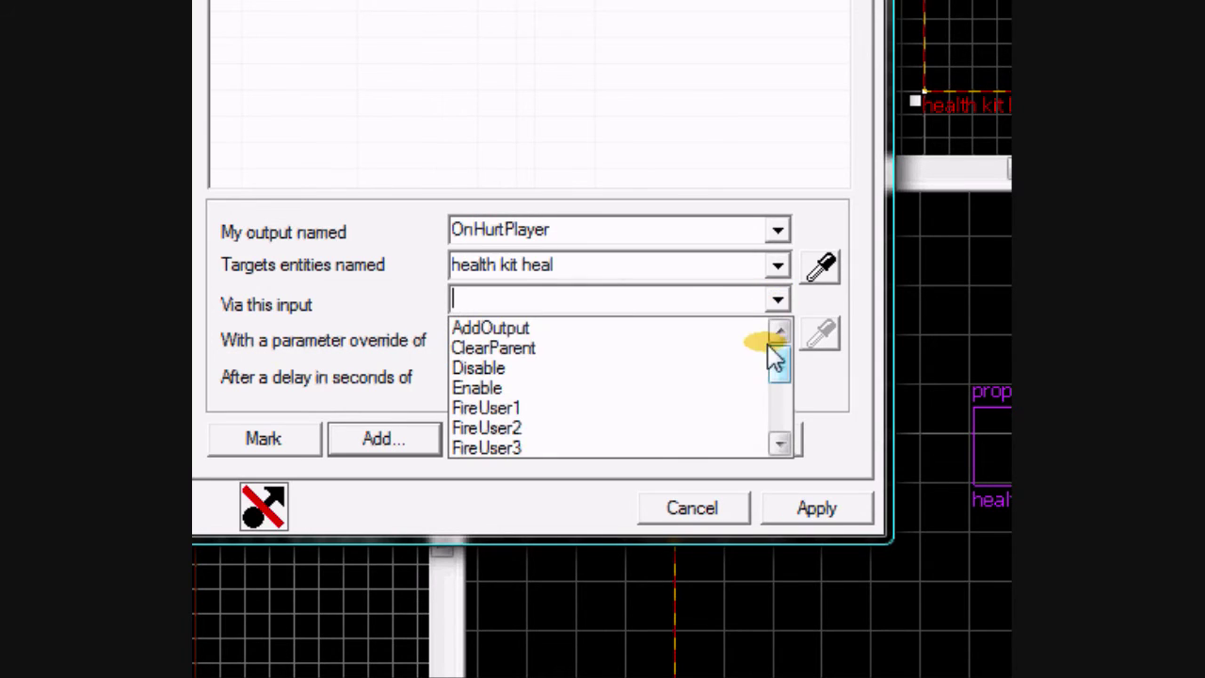
left_click_drag(777, 344, 779, 374)
left_click(693, 391)
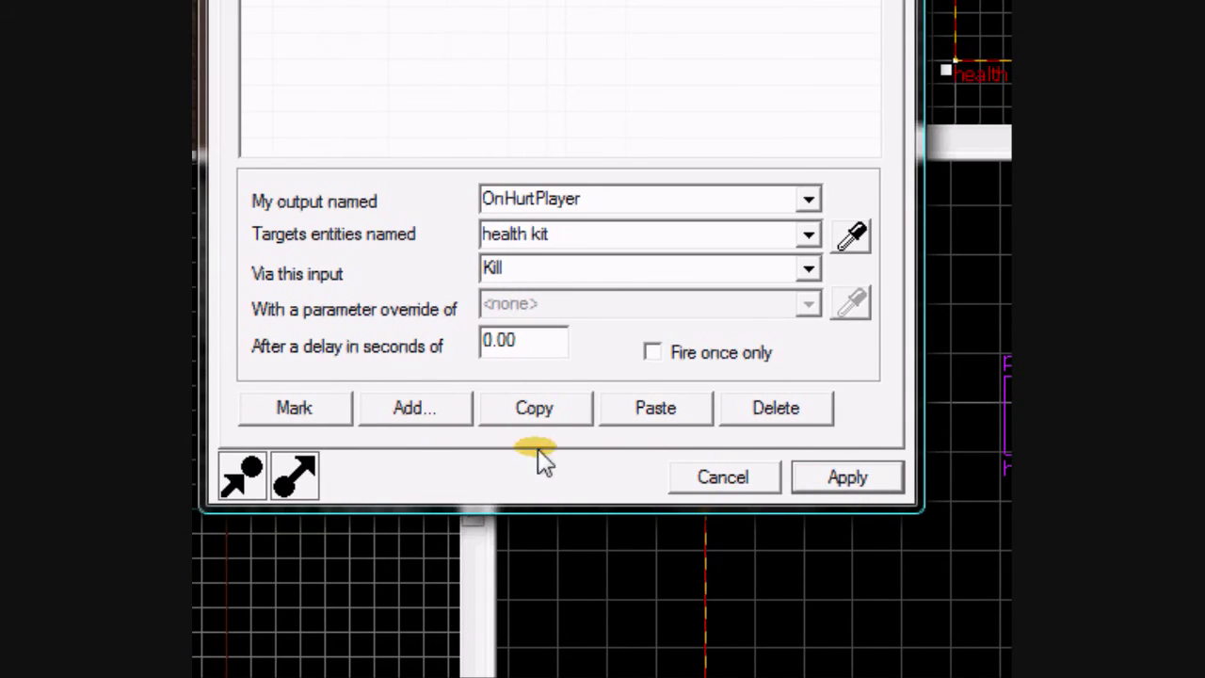
Add a third OnHurtPlayer output that targets "health kit sound" with the PlaySound input, and close the trigger's properties.
left_click(410, 408)
left_click(809, 198)
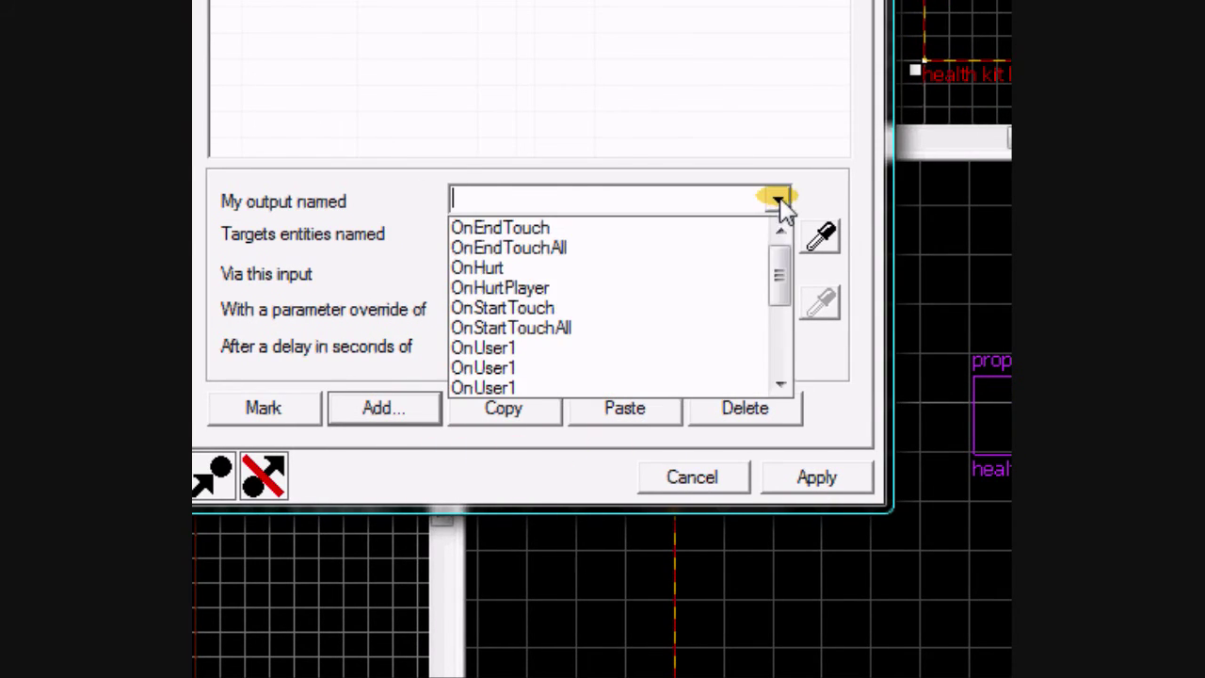
left_click(732, 285)
left_click(774, 235)
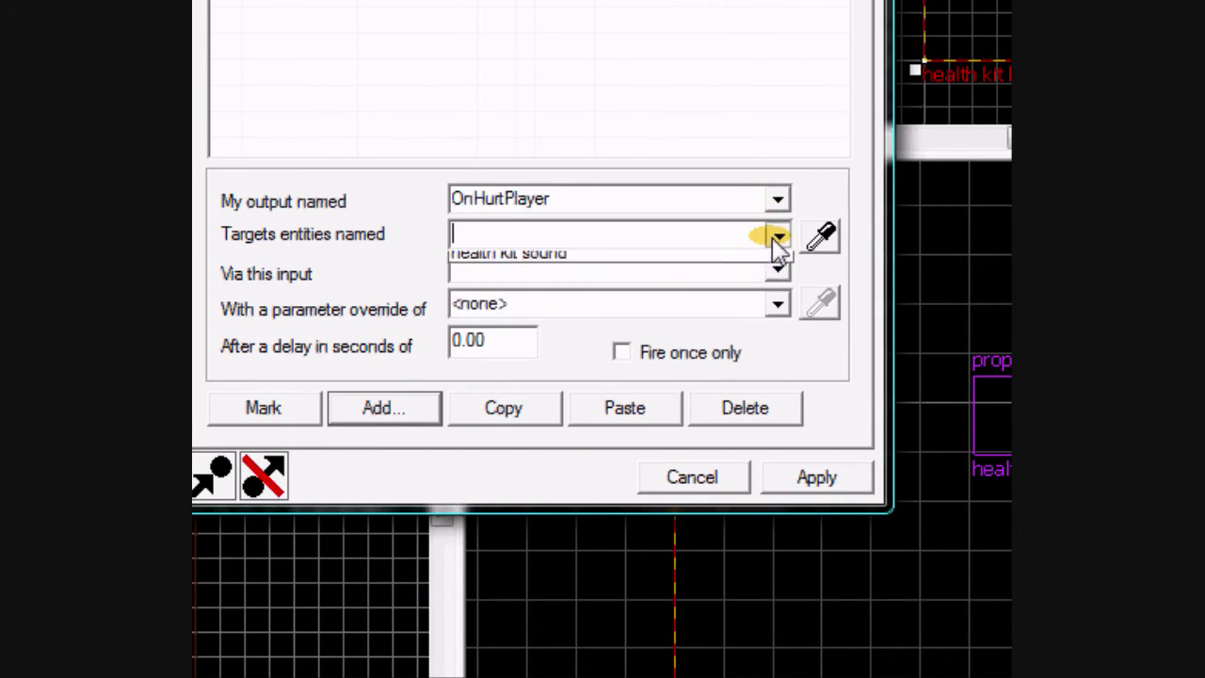
left_click(656, 303)
left_click(775, 270)
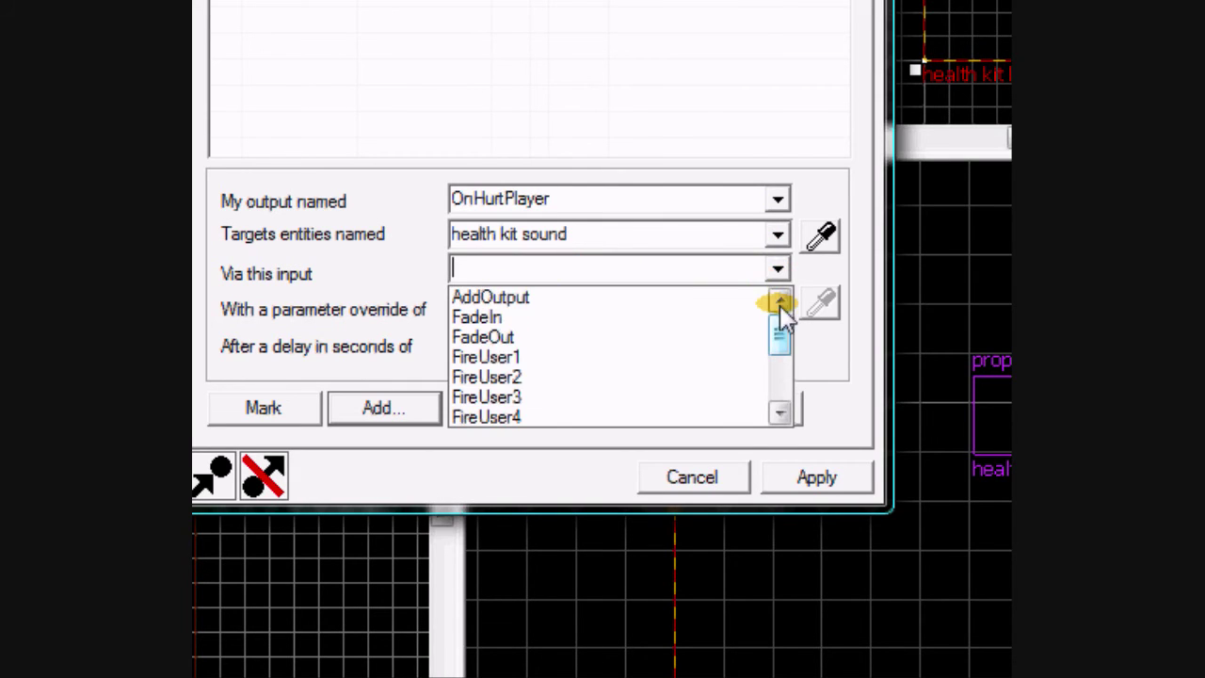
left_click_drag(779, 305, 779, 381)
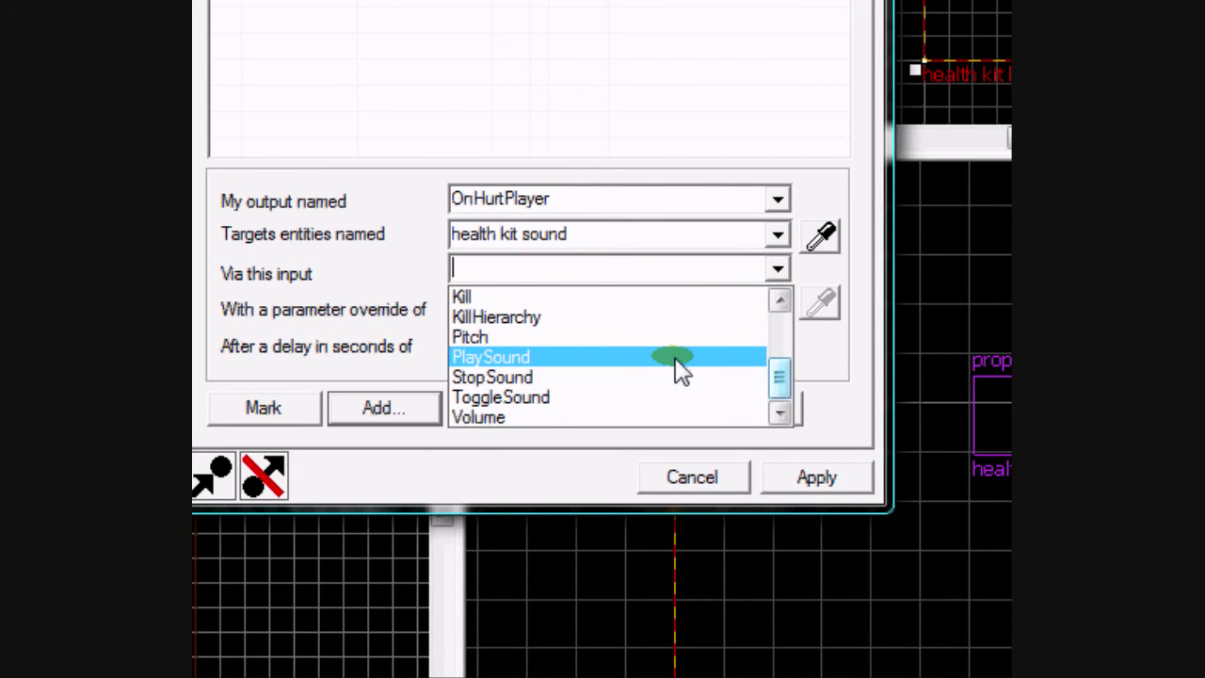
left_click(674, 359)
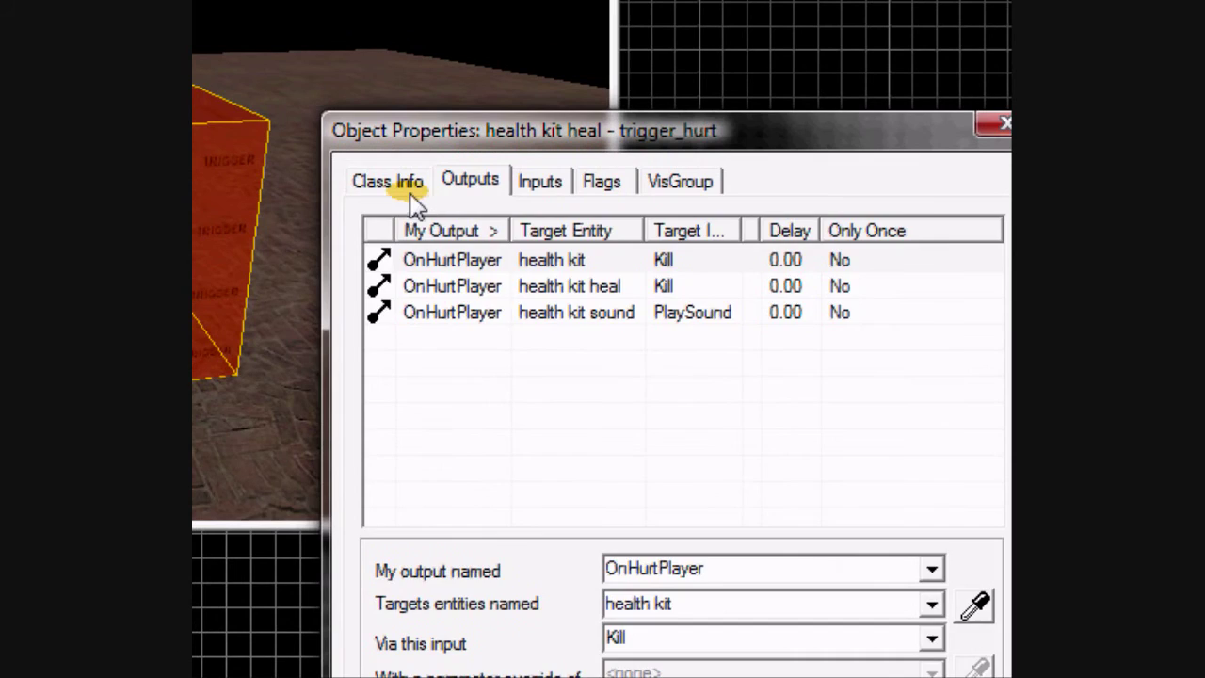
left_click(414, 184)
left_click(471, 182)
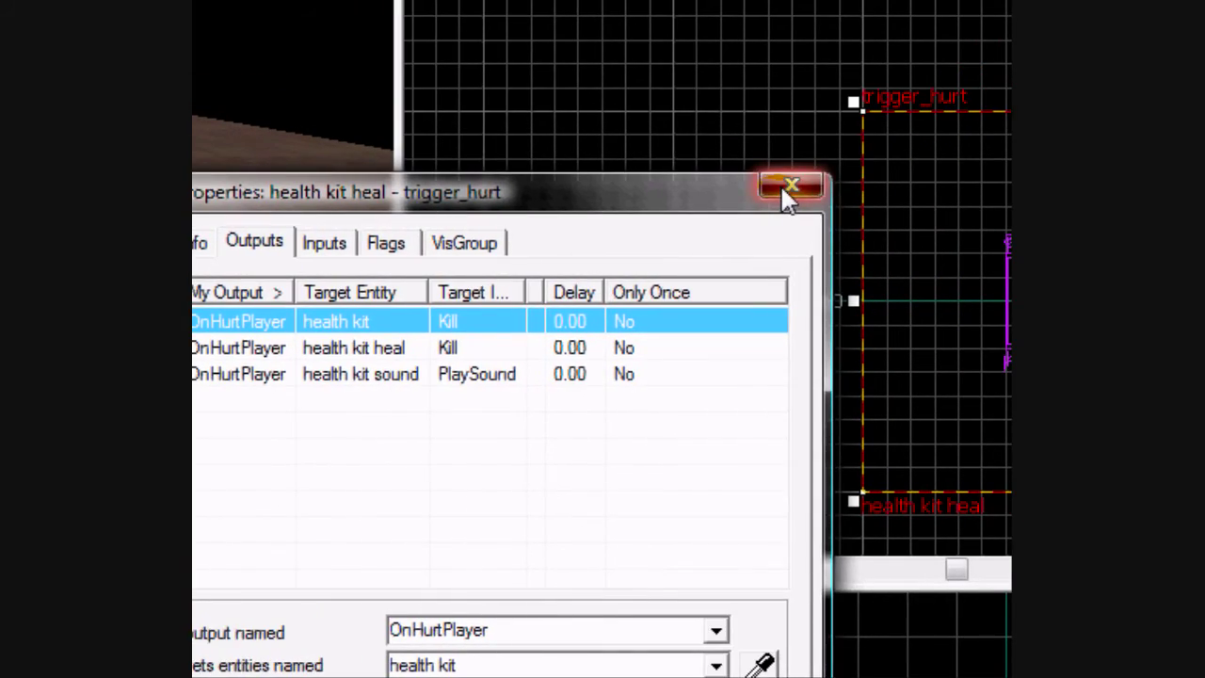
left_click(998, 123)
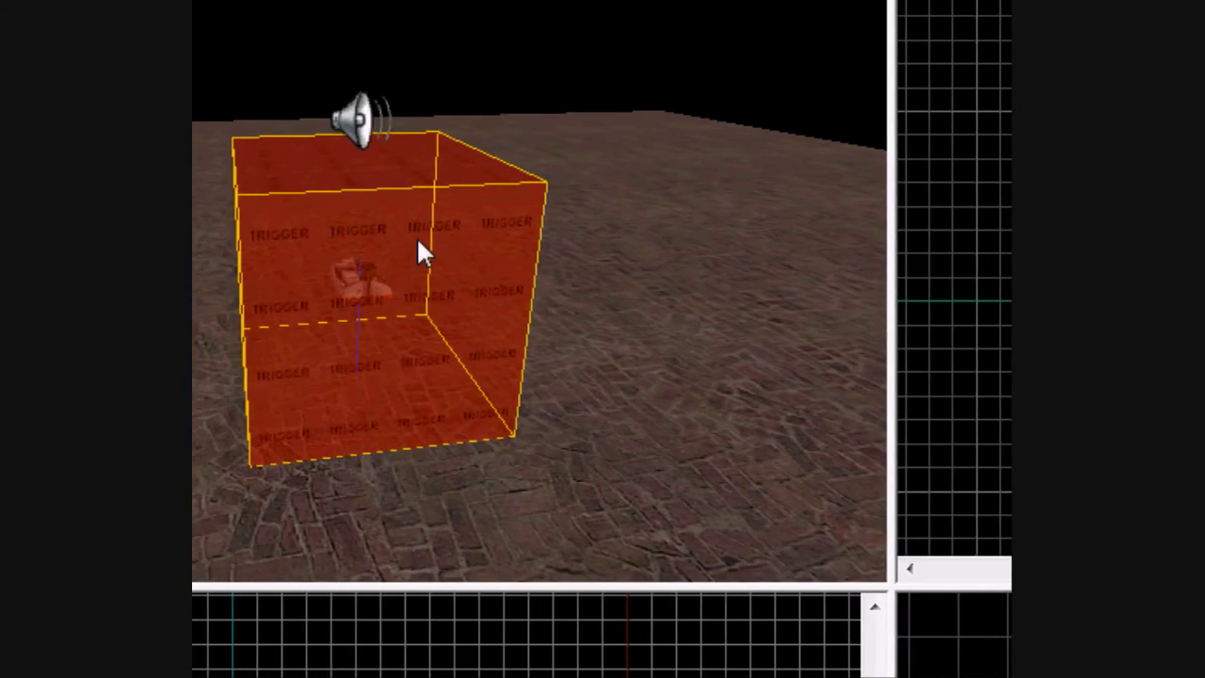
Inspect the trigger box, health kit prop and sound entity from several angles in the 3D view.
key("z")
key("a")
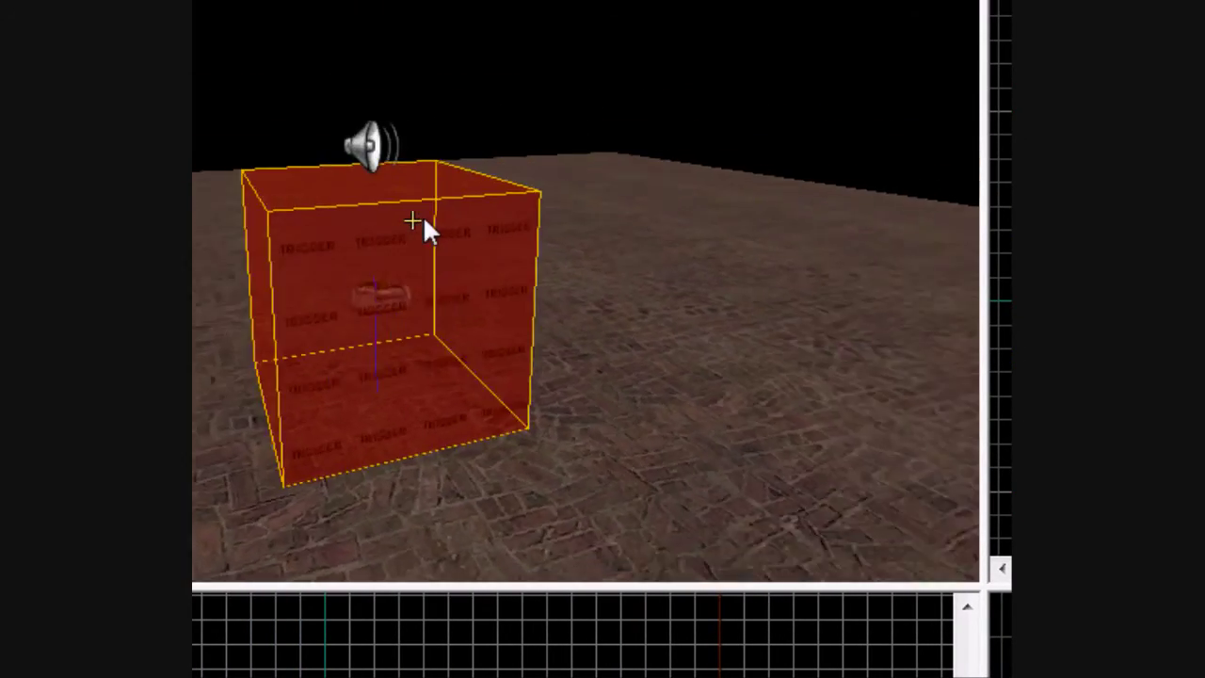
key("a")
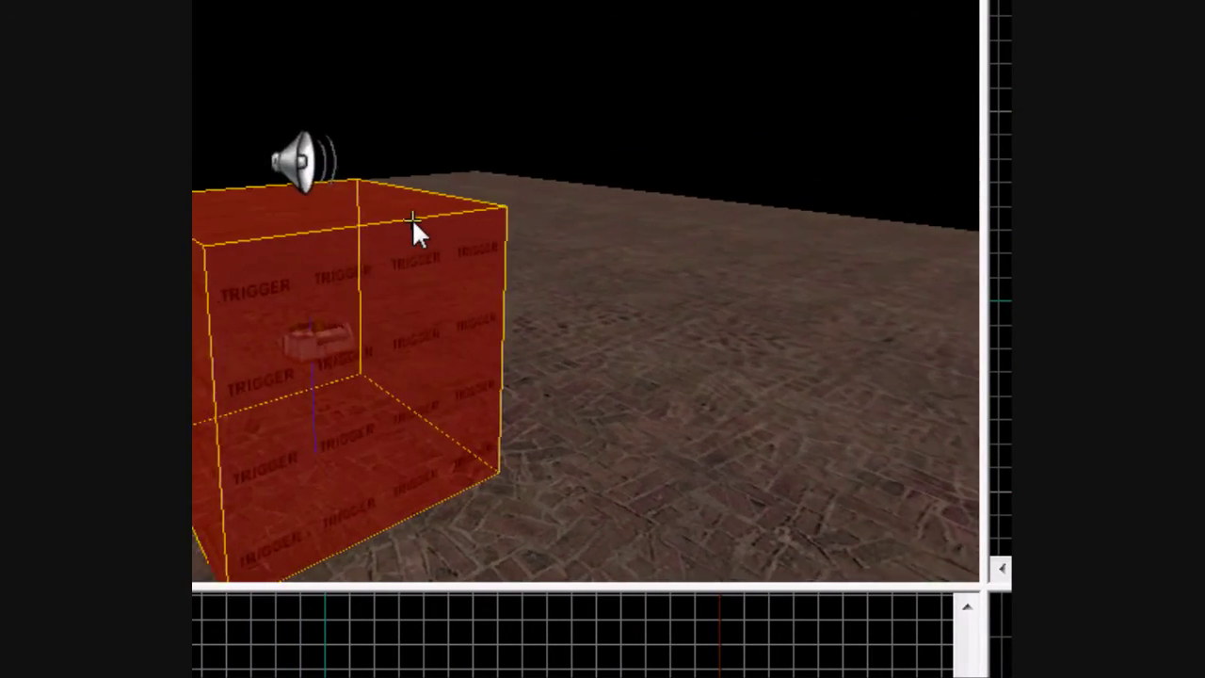
key("d")
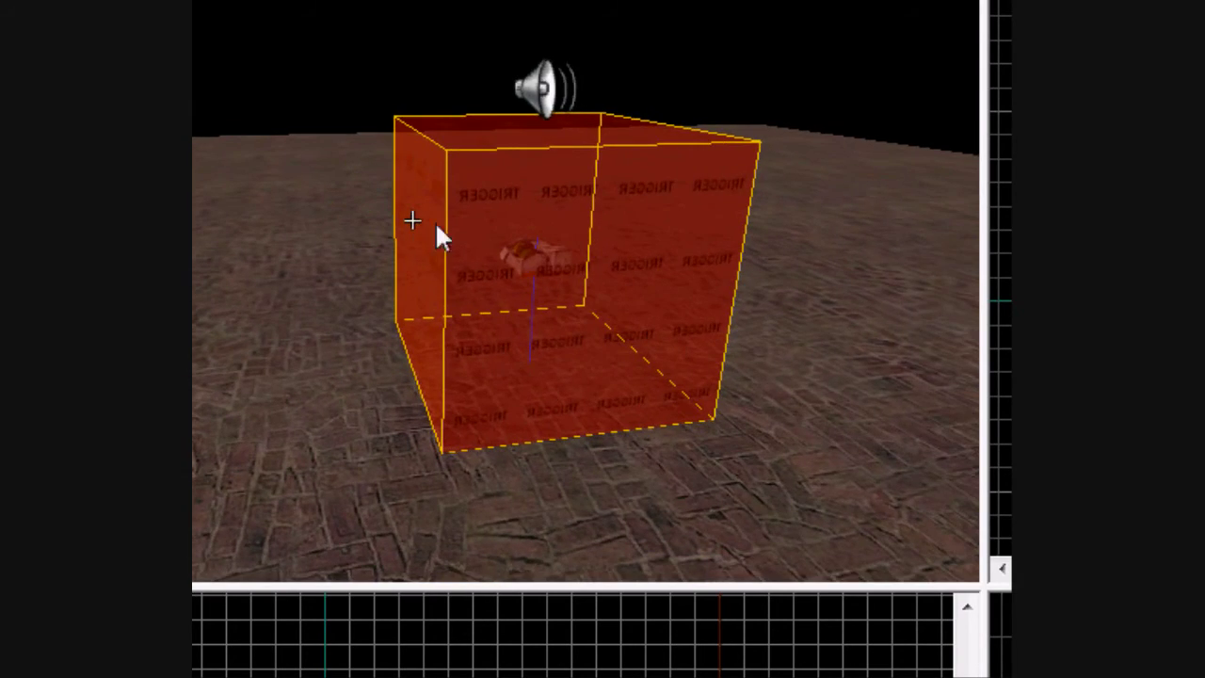
key("d")
key("s")
key("a")
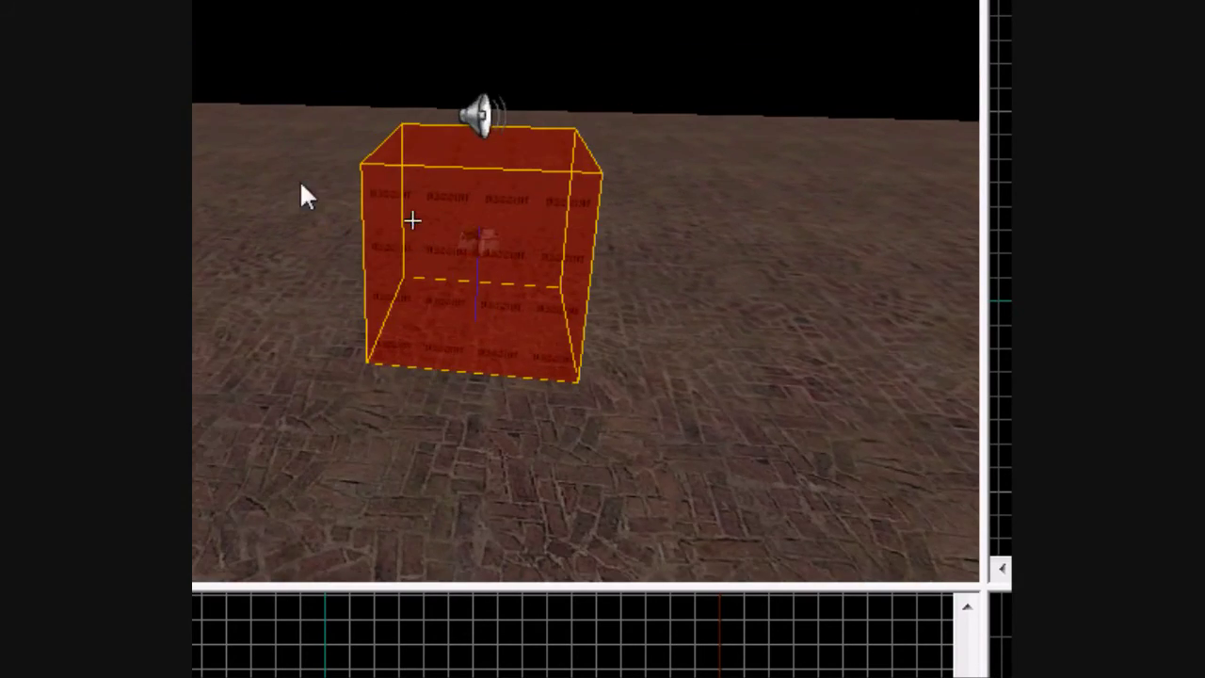
Select the sound entity, the trigger_hurt brush and the health kit prop together.
key("z")
left_click(241, 184)
left_click(728, 362)
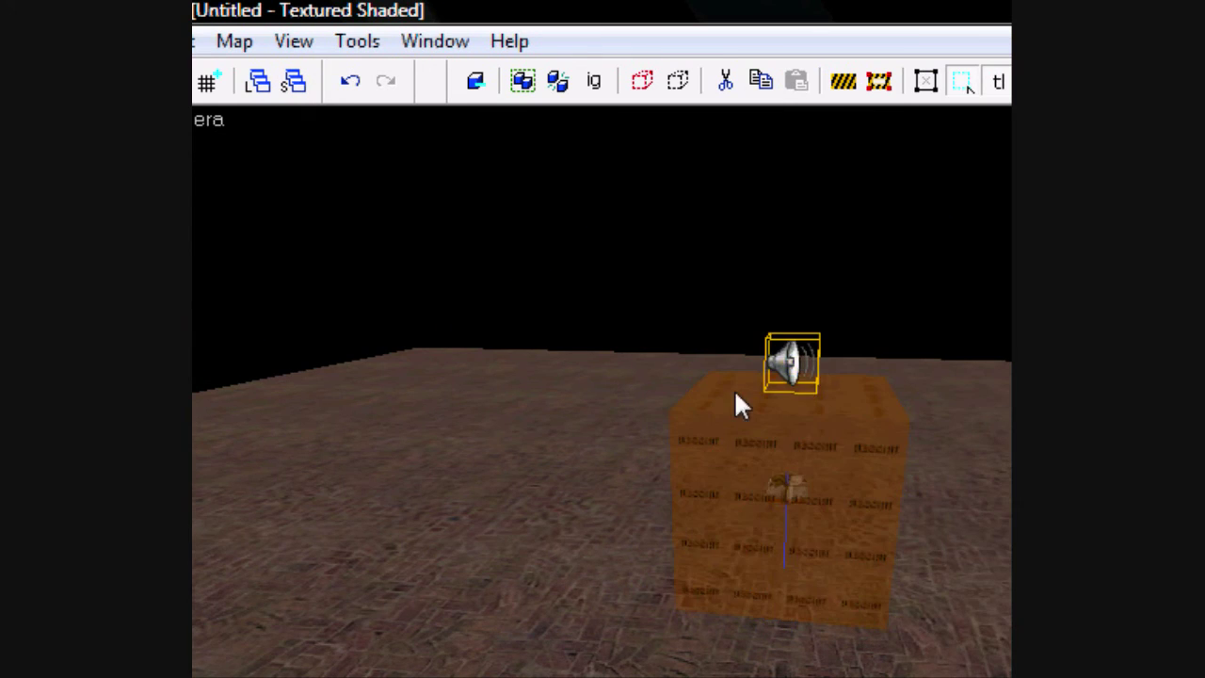
key("z")
key("w")
key("z")
left_click(683, 462, "ctrl")
key("z")
key("w")
key("z")
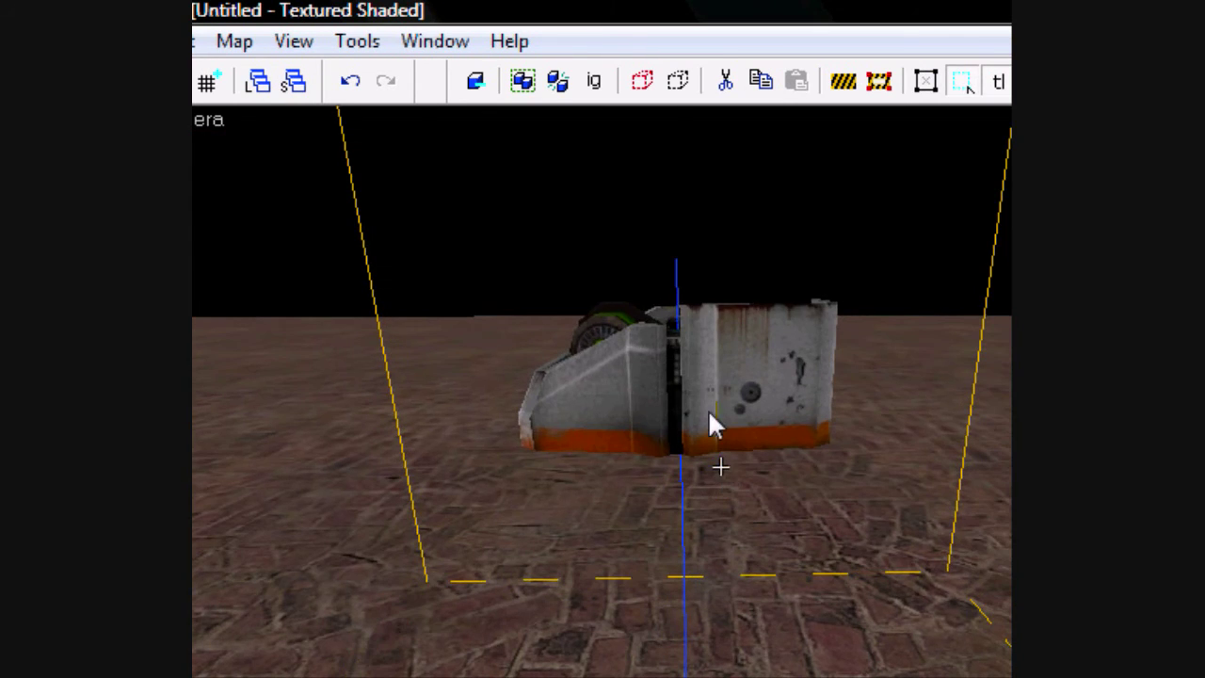
left_click(722, 429, "ctrl")
key("s")
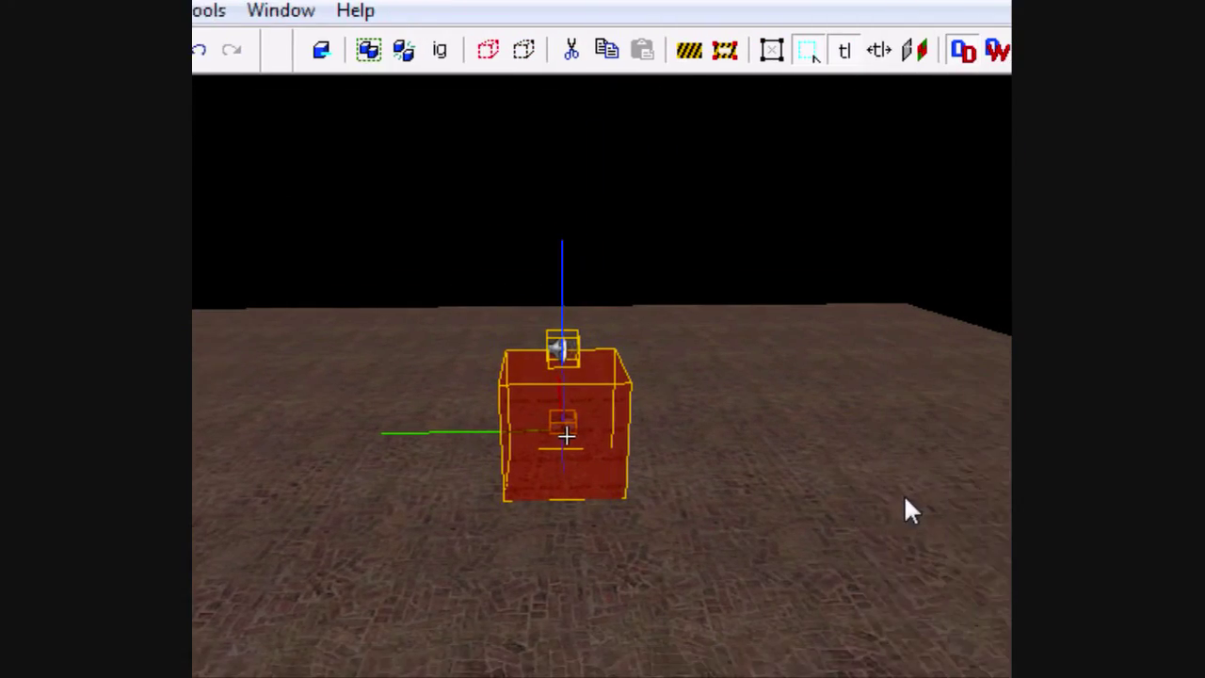
Duplicate the selected health kit setup three times, placing the copies at separate spots around the original in the 2D view.
scroll(847, 473, "down", 6)
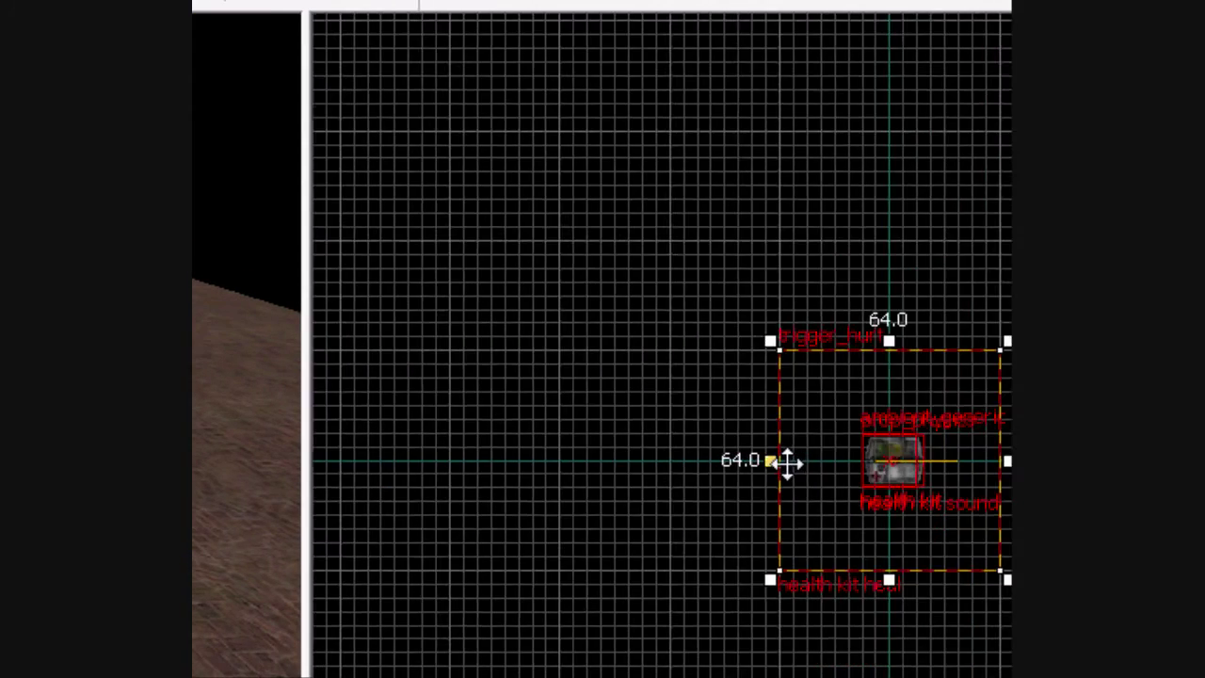
scroll(781, 466, "down", 3)
left_click_drag(802, 476, 685, 404, "shift")
left_click_drag(684, 404, 850, 274, "shift")
left_click_drag(849, 274, 1031, 434, "shift")
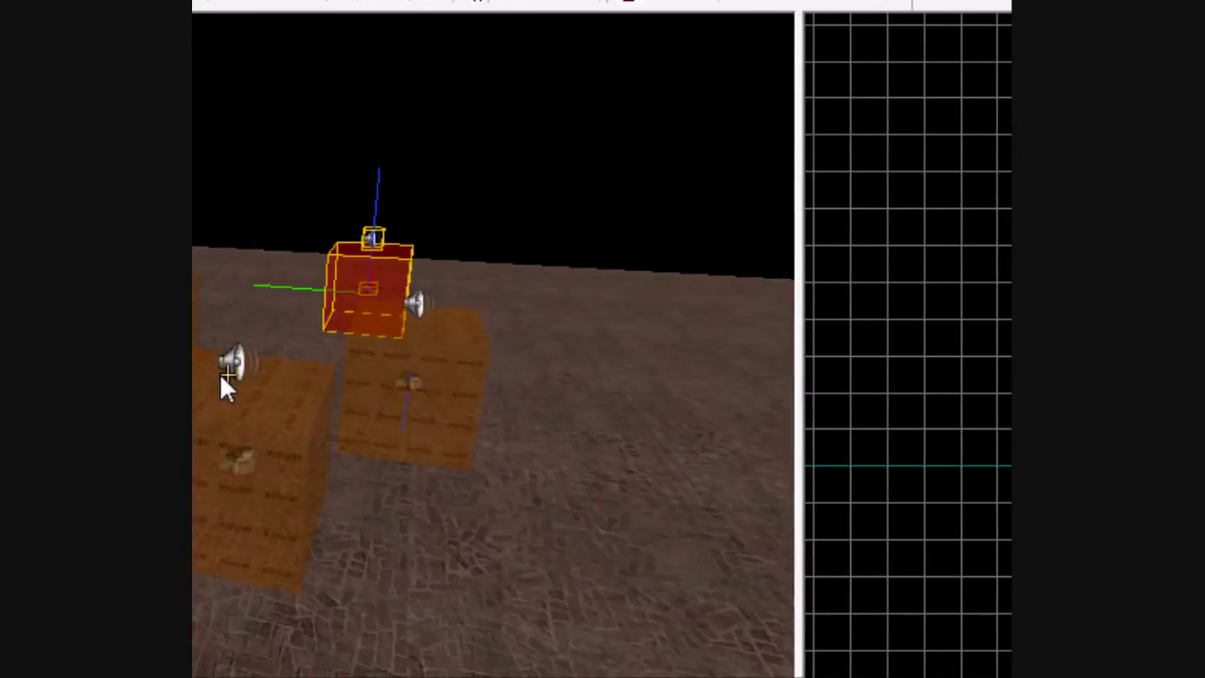
Examine the four health kit setups and their placement on the floor from several angles in the 3D view.
key("a")
key("w")
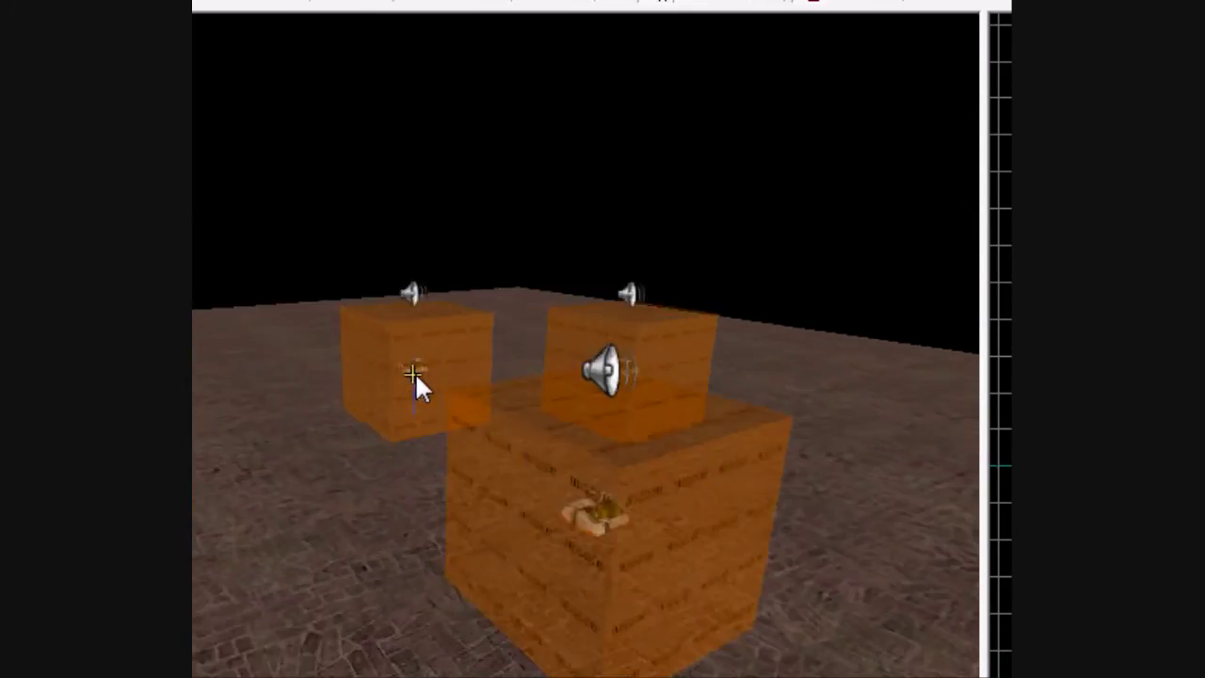
key("s")
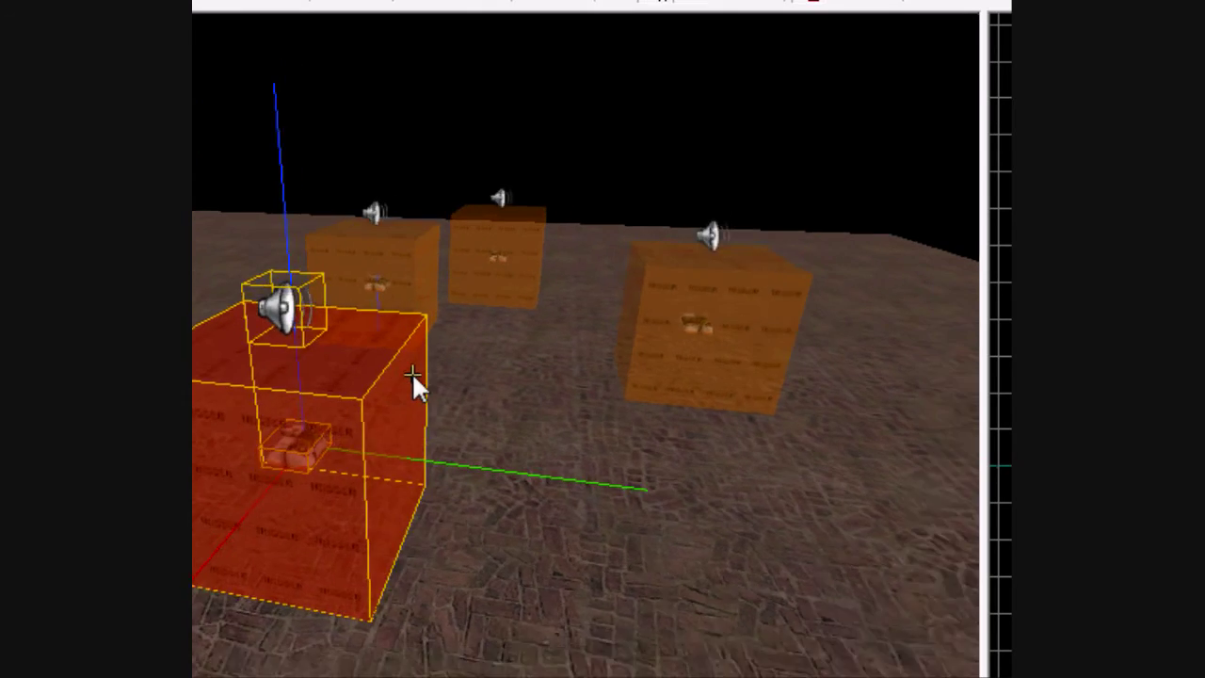
key("d")
key("a")
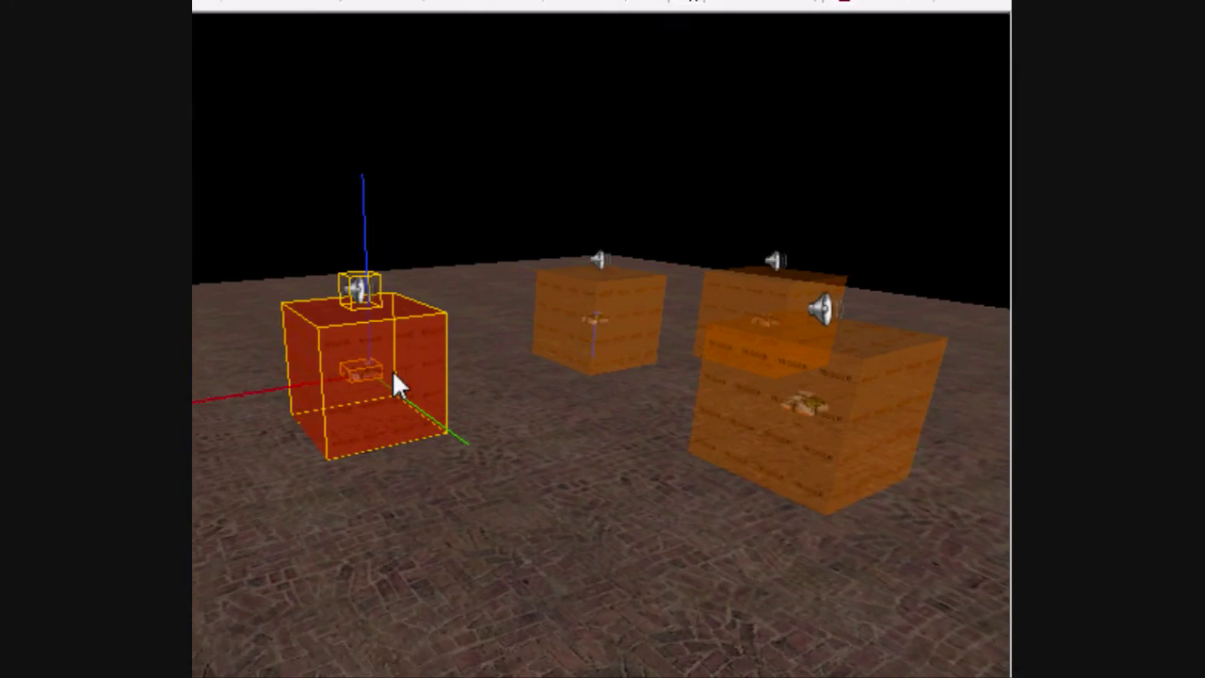
key("w")
key("w")
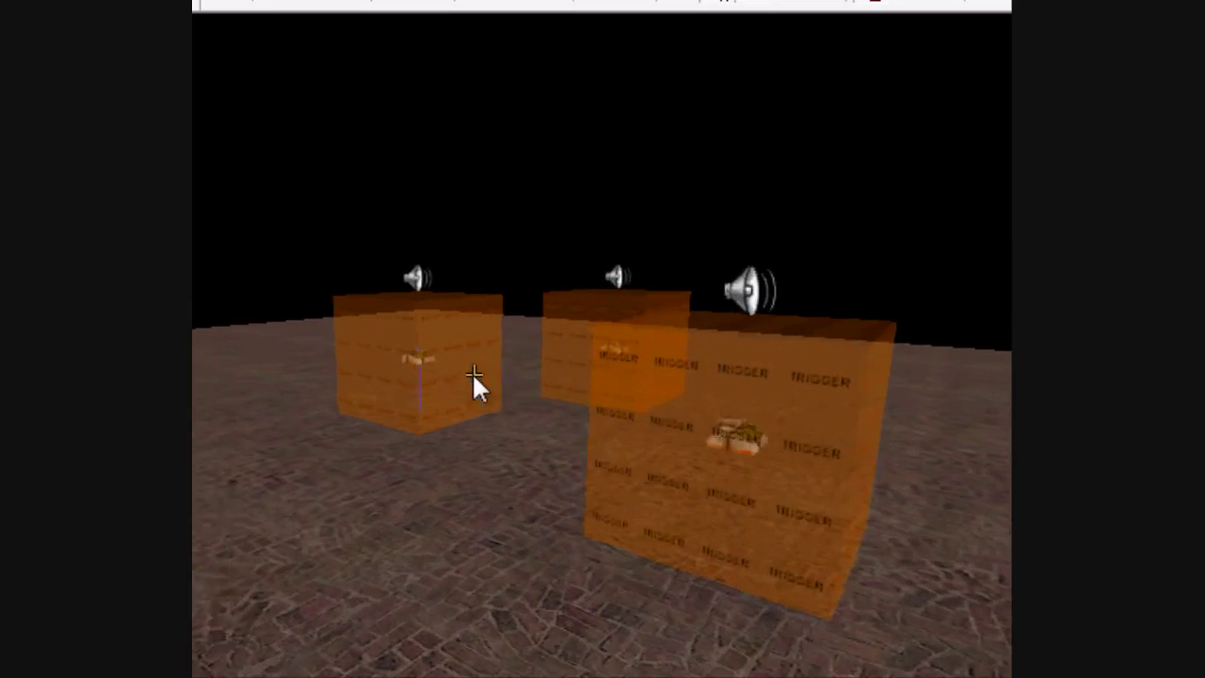
key("a")
key("a")
key("d")
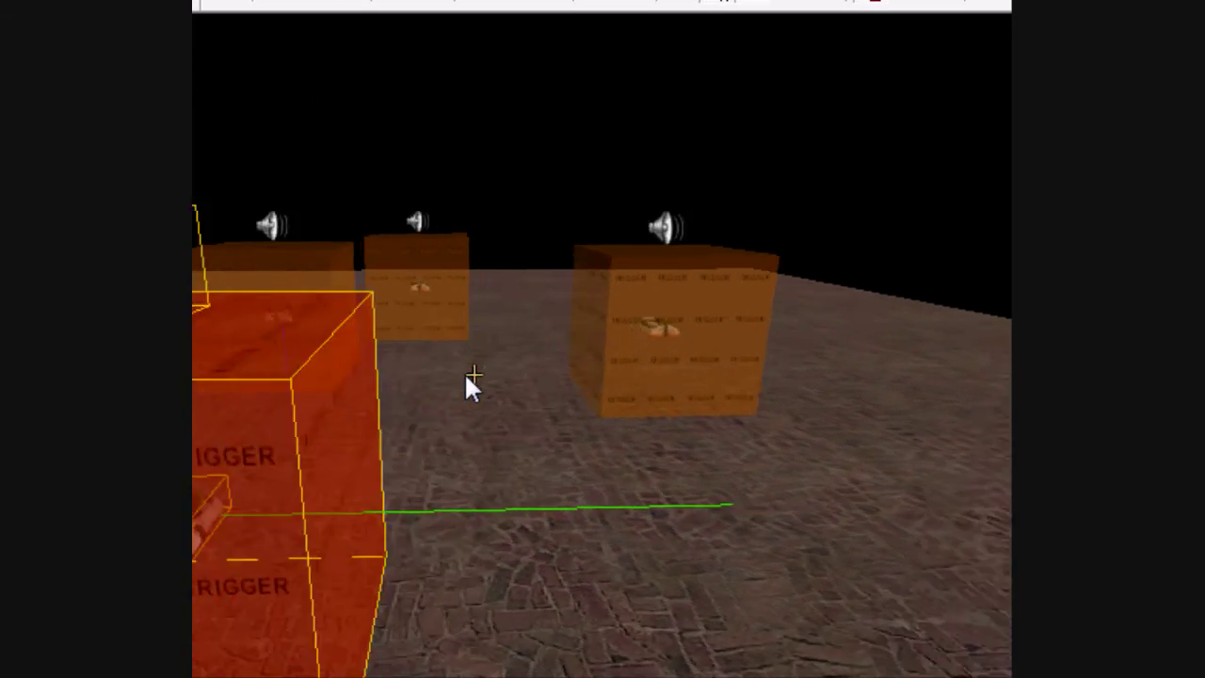
key("a")
key("w")
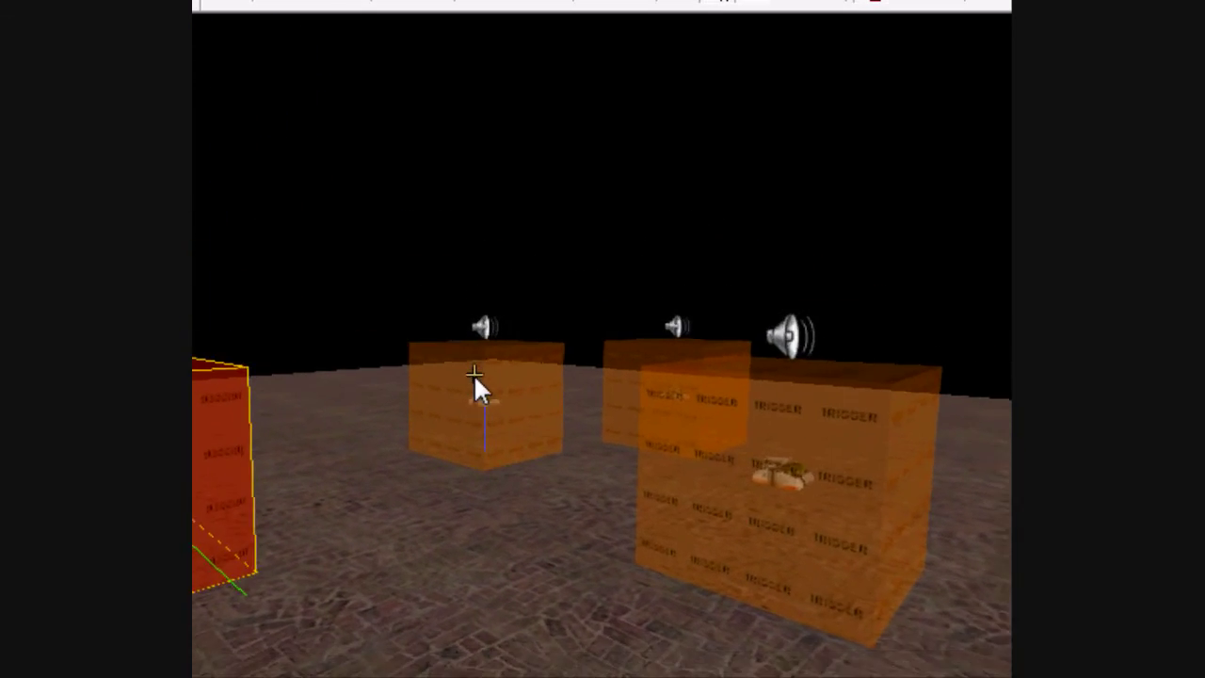
key("a")
key("s")
key("Left")
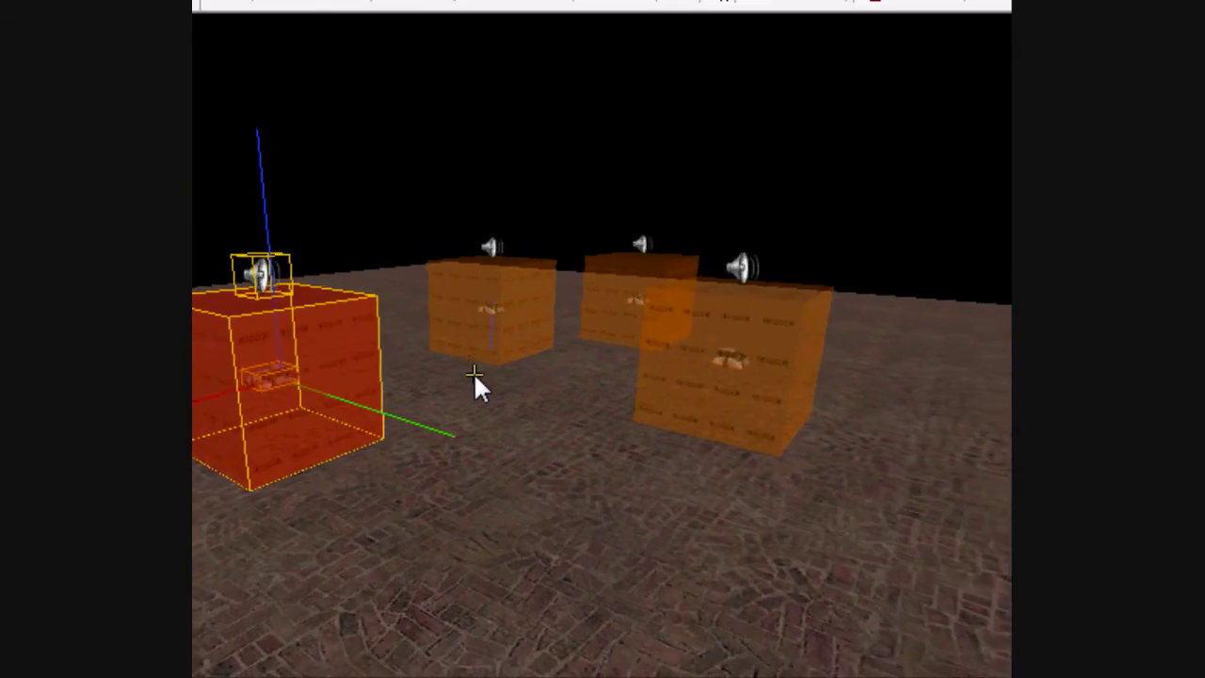